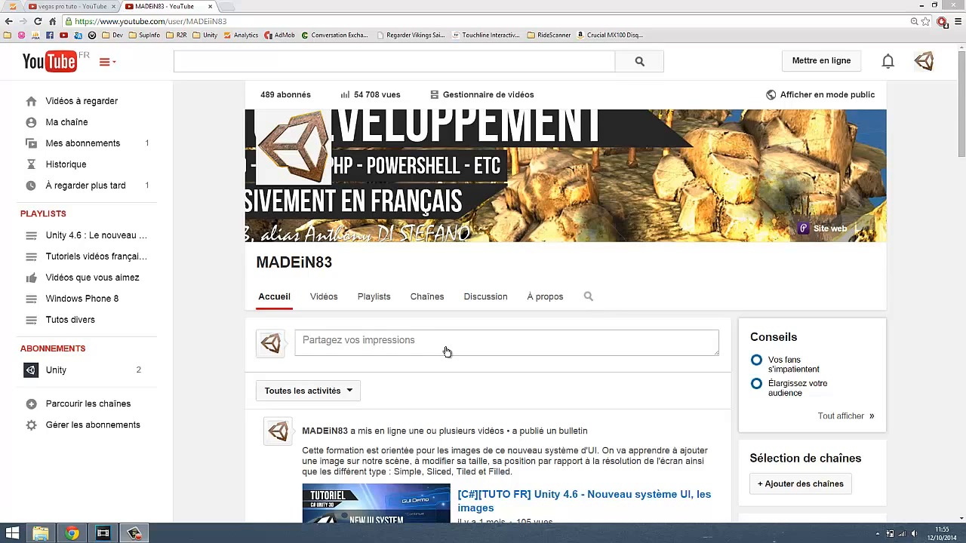
# Switch to Vegas Pro and play back the finished MADEiN83 title example.
pyautogui.click(99, 534)
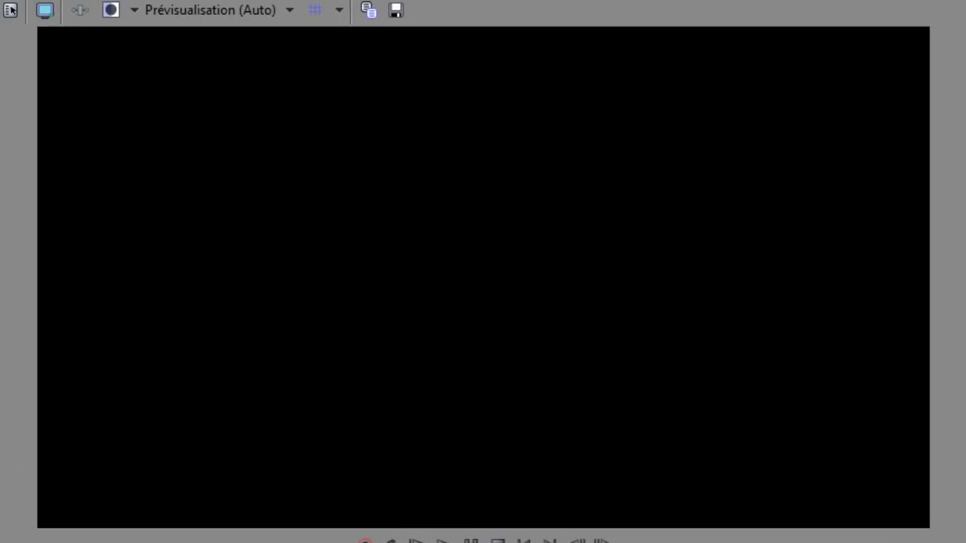
pyautogui.click(417, 542)
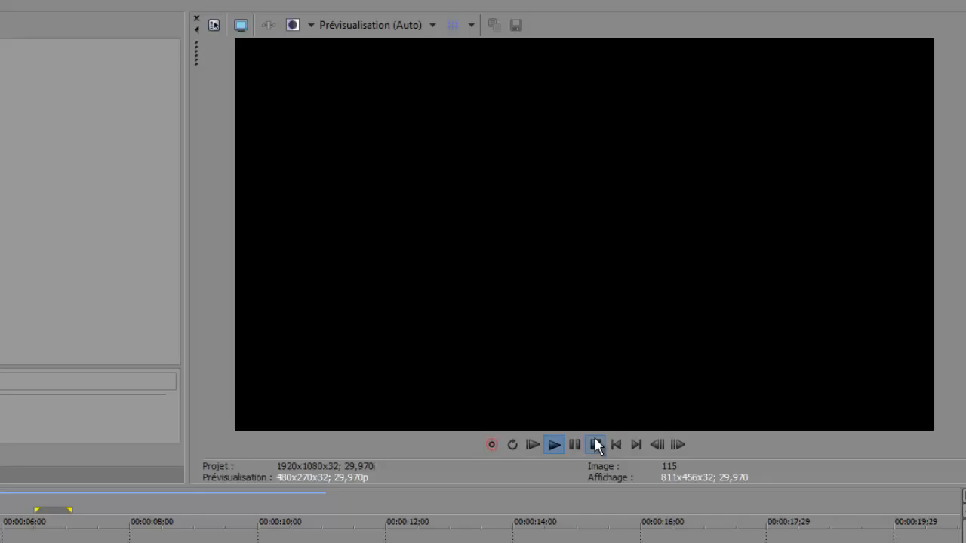
pyautogui.click(498, 542)
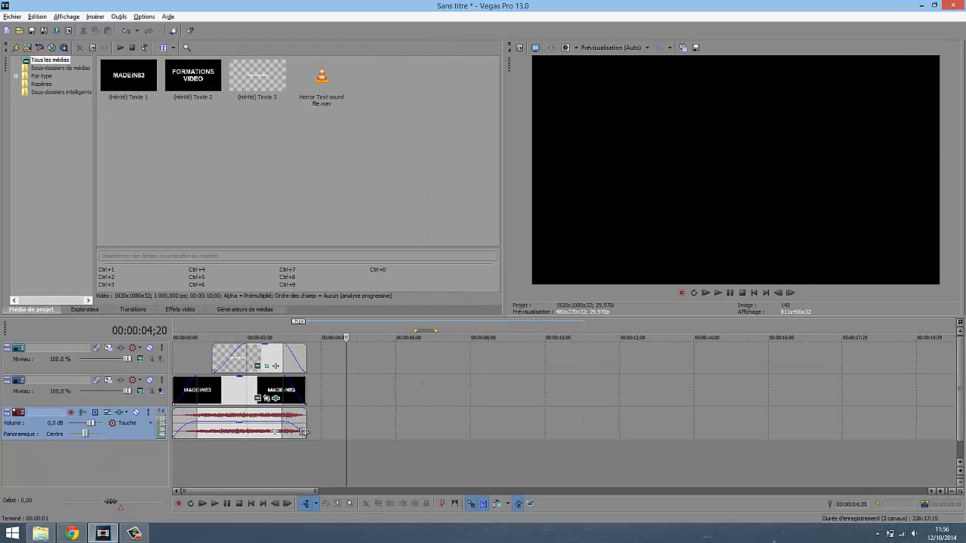
# Create a new project with the HD 1080-60i template, discarding the changes to the current untitled project.
pyautogui.hotkey('ctrl', 'n')
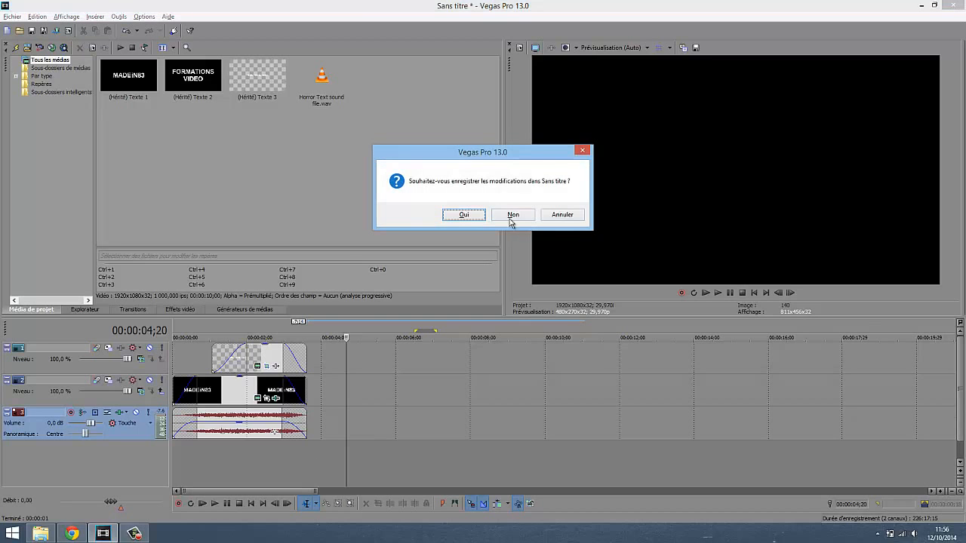
pyautogui.click(510, 216)
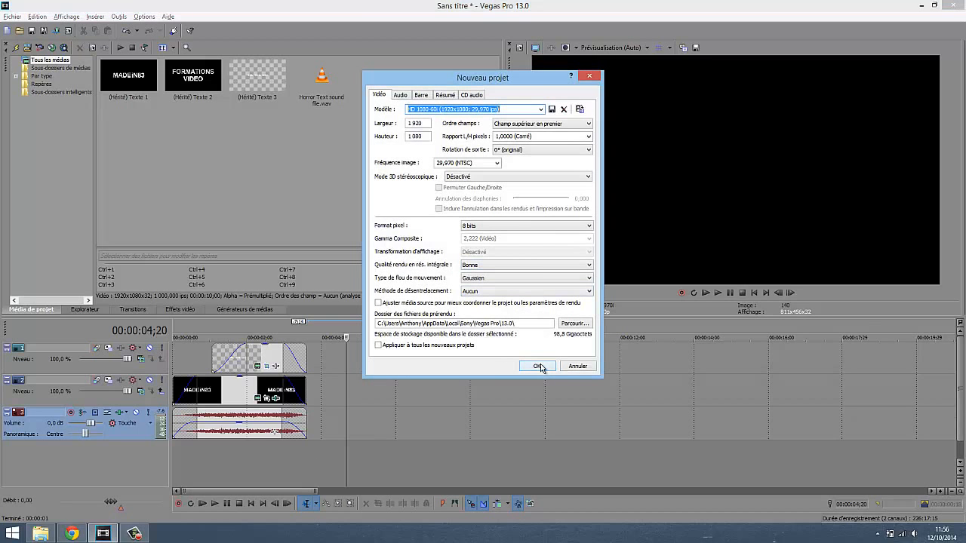
pyautogui.click(538, 366)
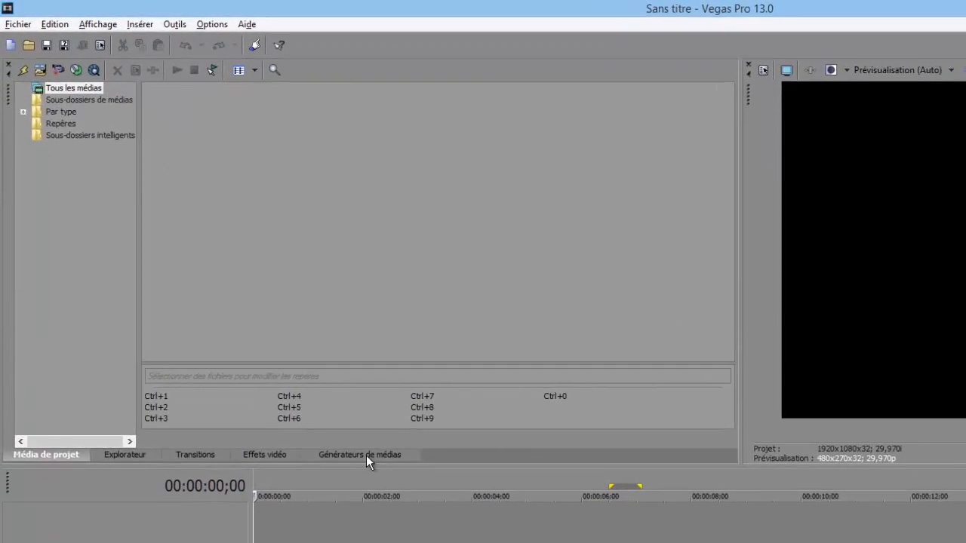
# Add a (Hérité) Texte generated media with the Arrière-plan uni preset at the start of the timeline.
pyautogui.click(245, 309)
pyautogui.moveTo(392, 309); pyautogui.dragTo(384, 305)
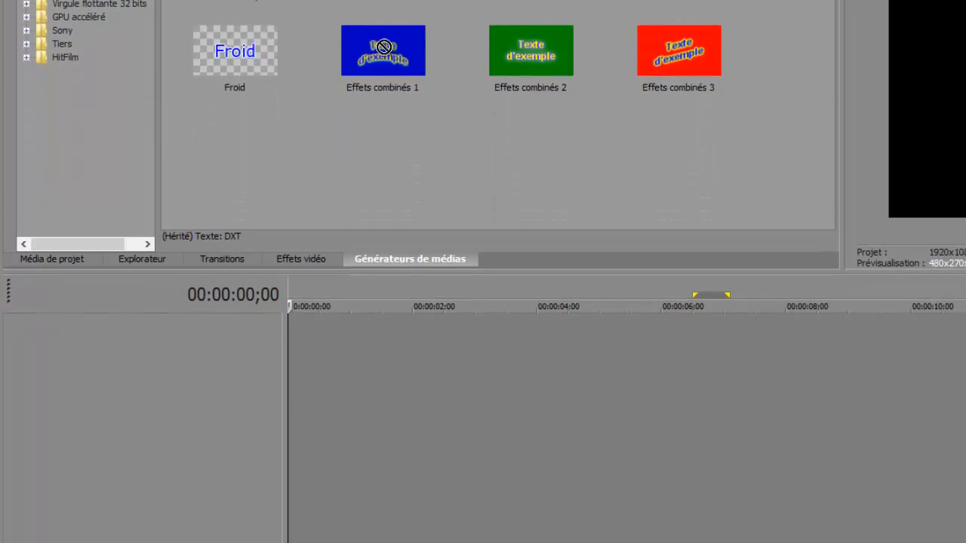
pyautogui.moveTo(384, 46); pyautogui.dragTo(424, 356)
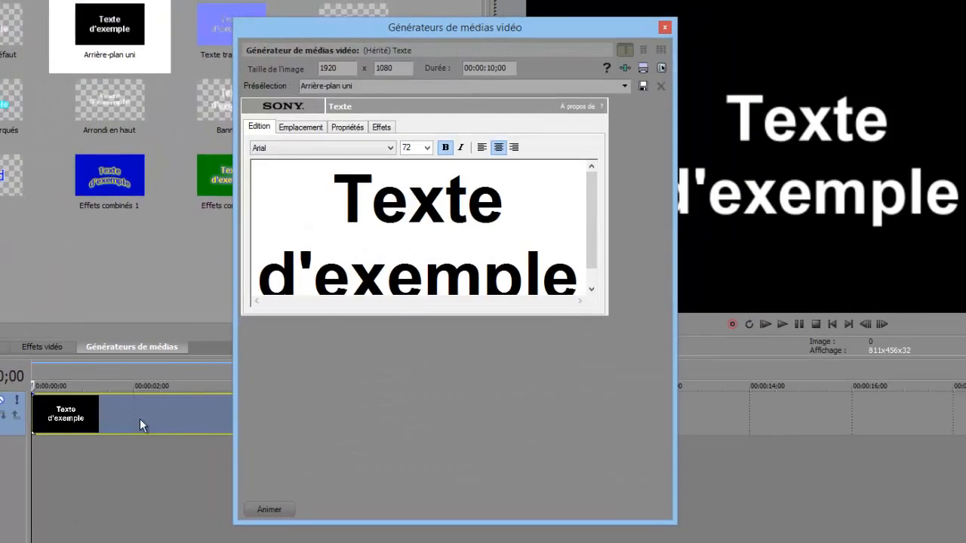
# Replace the sample text with MADEiN83 and close the video media generator window.
pyautogui.tripleClick(352, 242)
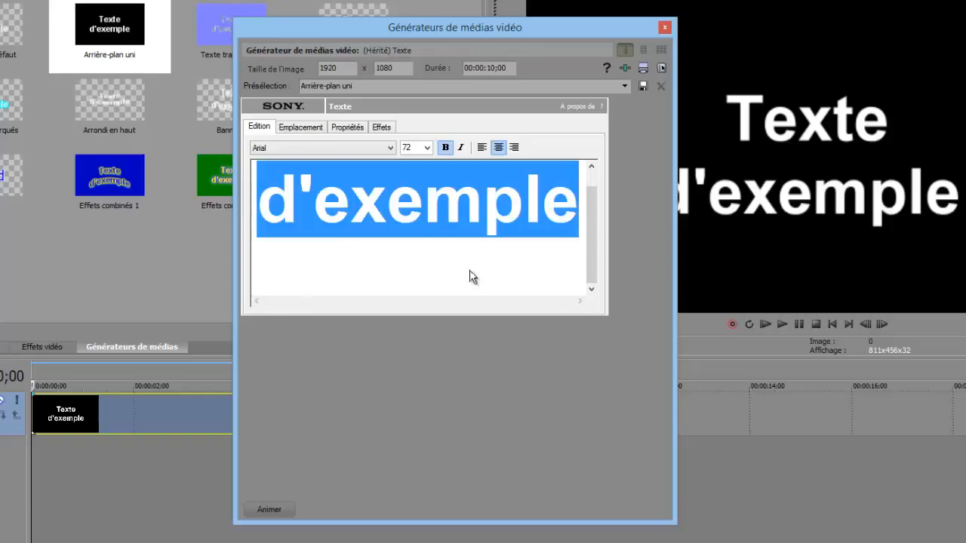
pyautogui.moveTo(676, 395); pyautogui.dragTo(836, 391)
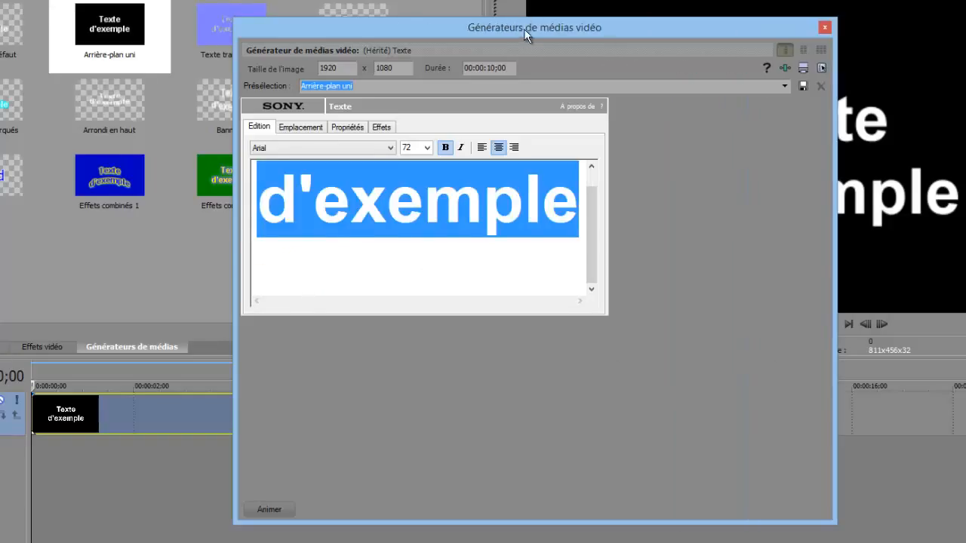
pyautogui.moveTo(524, 30); pyautogui.dragTo(338, 52)
pyautogui.click(290, 245)
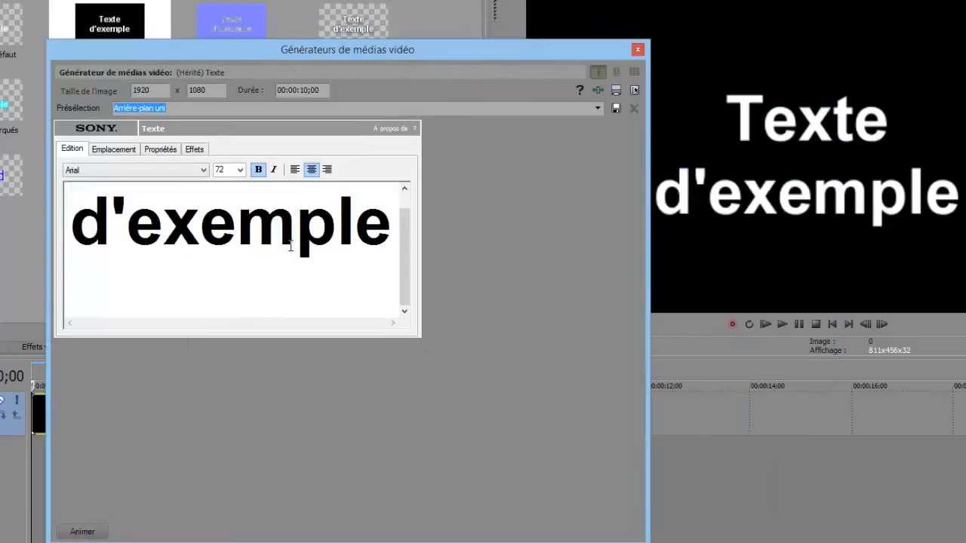
pyautogui.tripleClick(289, 245)
pyautogui.write('MADEiN83')
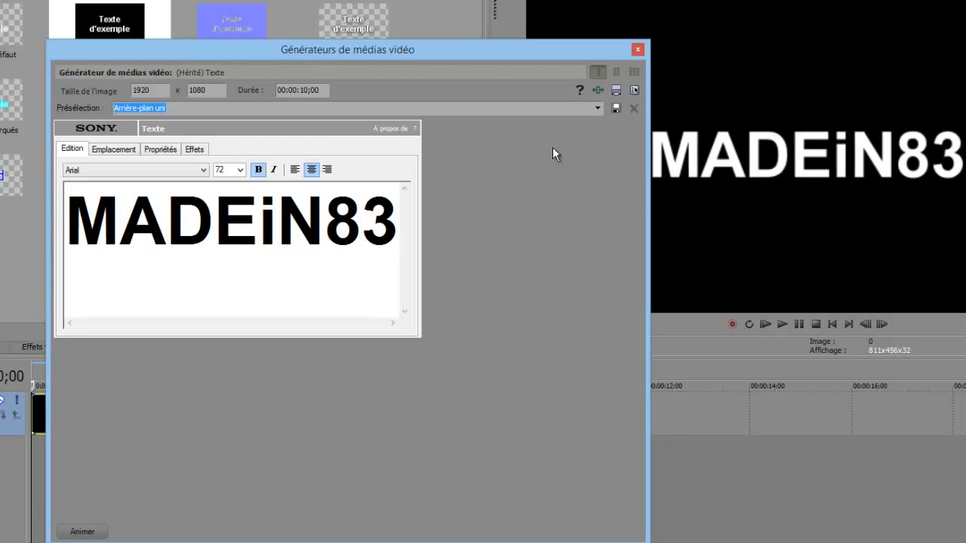
pyautogui.click(638, 50)
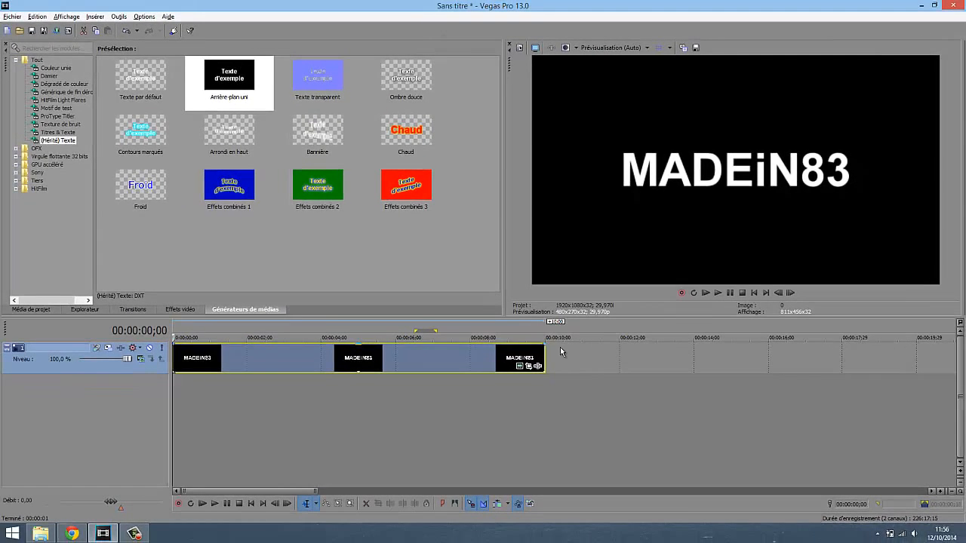
# Trim the end of the MADEiN83 text event to a length of about 2.5 seconds.
pyautogui.moveTo(544, 353); pyautogui.dragTo(266, 350)
pyautogui.scroll(5, 298, 370)
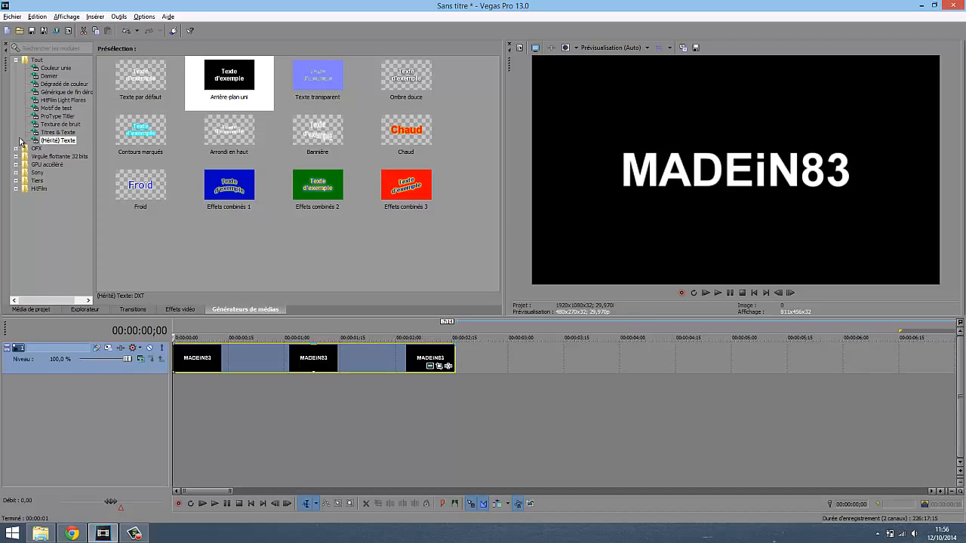
# Apply the Halo video effect with the 105 mm - Focale fixe preset to the text event.
pyautogui.click(179, 310)
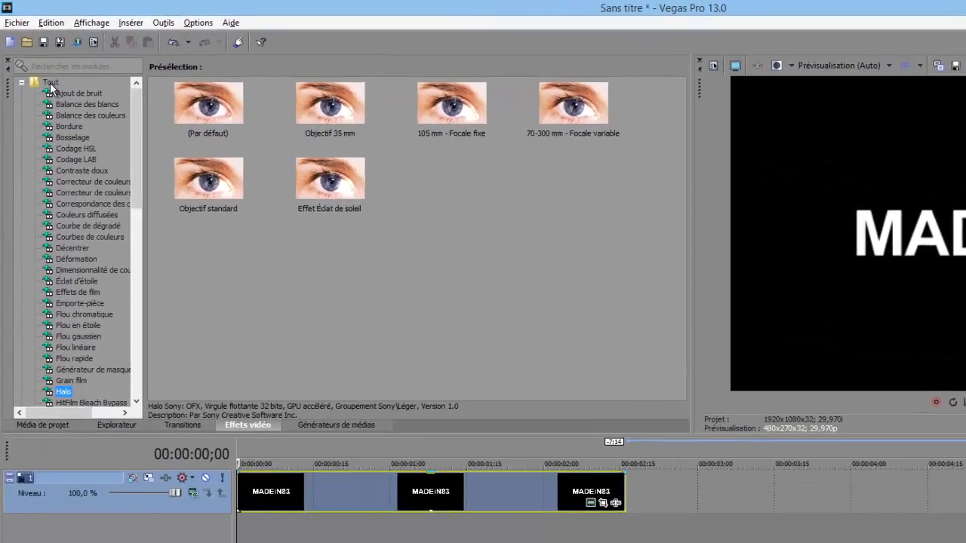
pyautogui.click(34, 68)
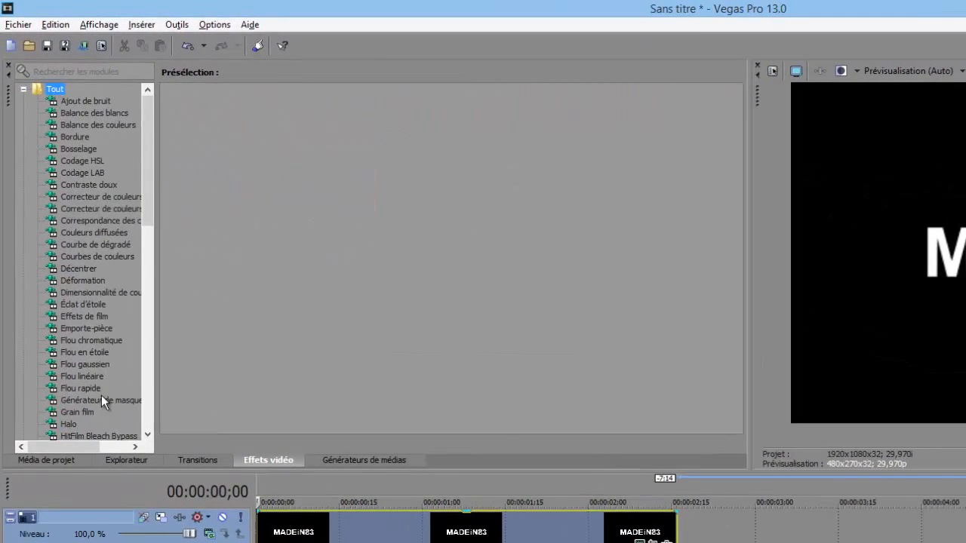
pyautogui.click(69, 424)
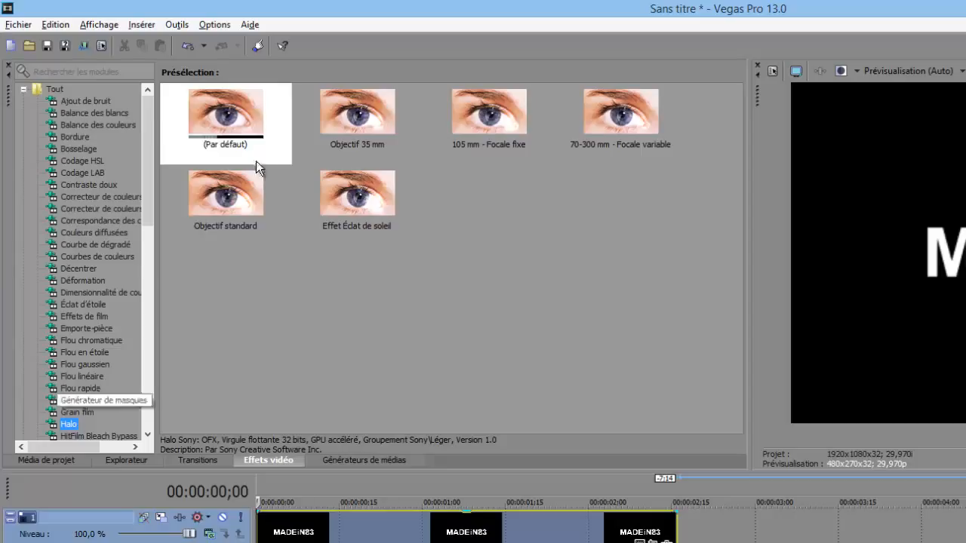
pyautogui.click(354, 133)
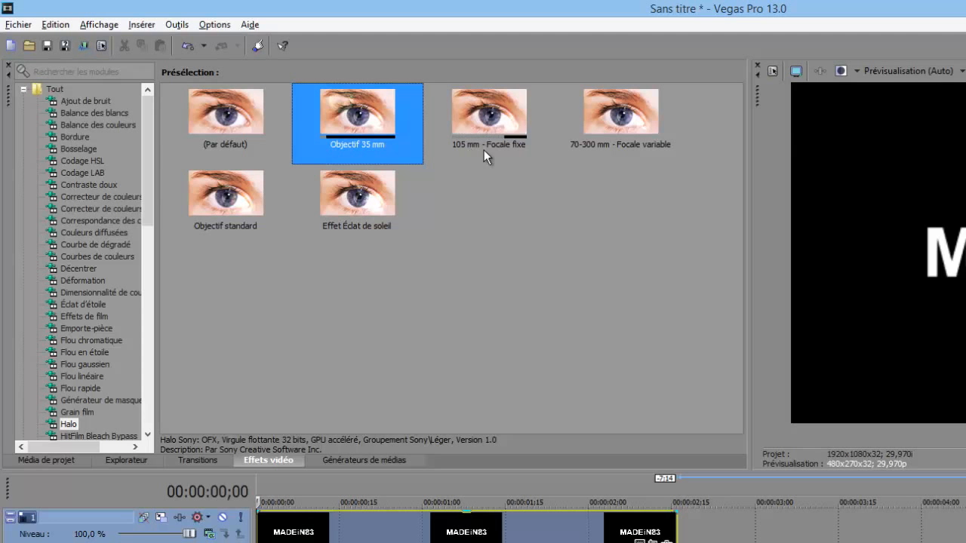
pyautogui.moveTo(484, 127); pyautogui.dragTo(344, 533)
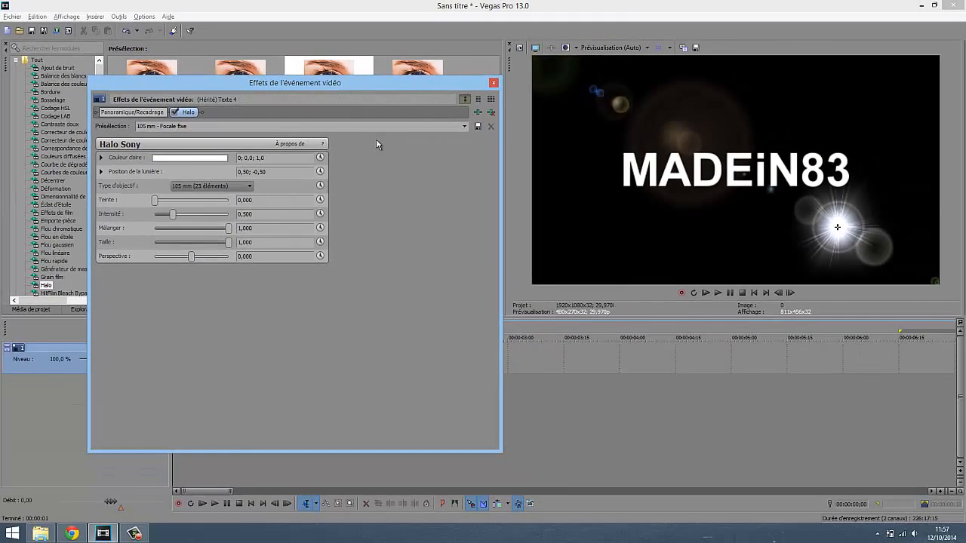
pyautogui.moveTo(391, 82); pyautogui.dragTo(426, 109)
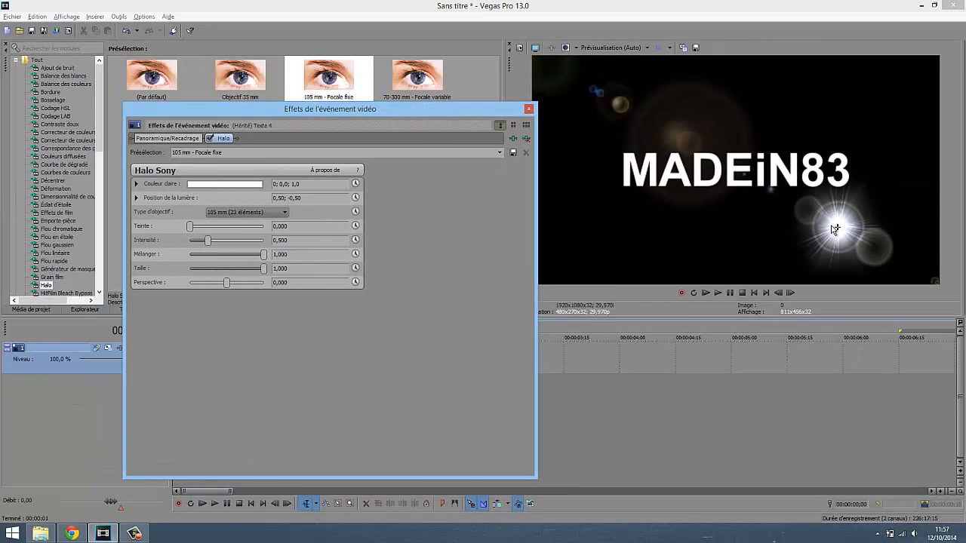
pyautogui.moveTo(496, 110); pyautogui.dragTo(467, 105)
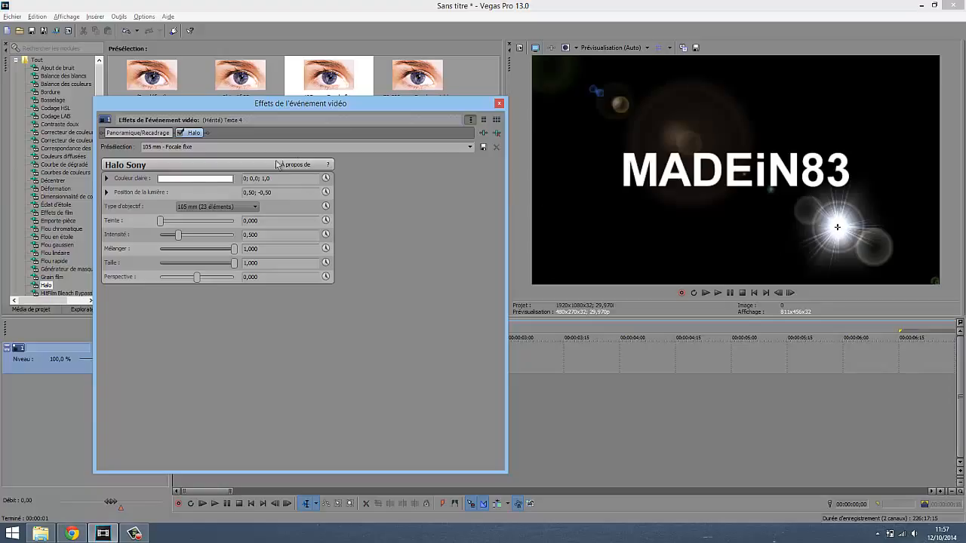
# Set the Halo effect's light colour to red, HSV 0; 0,89; 0,94.
pyautogui.click(168, 181)
pyautogui.click(177, 236)
pyautogui.moveTo(212, 217); pyautogui.dragTo(203, 209)
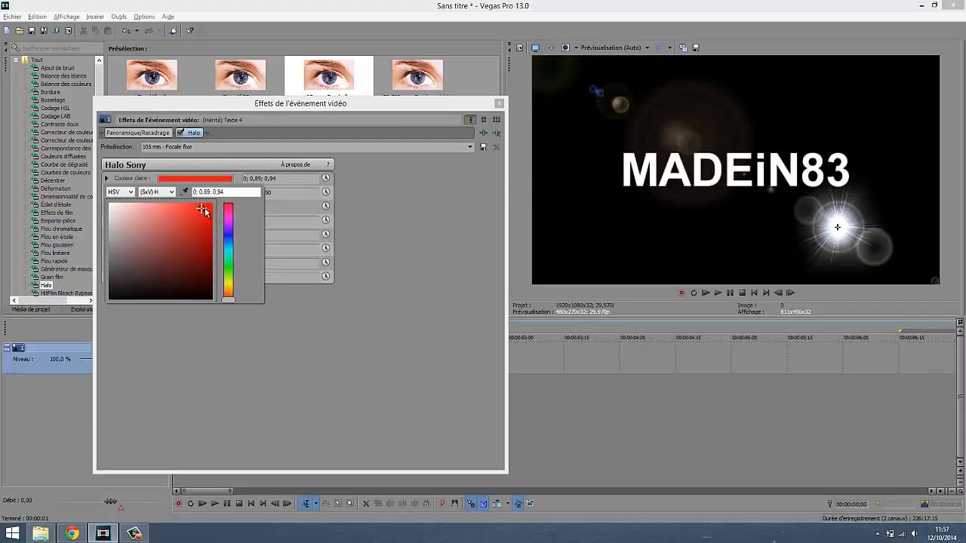
pyautogui.click(305, 329)
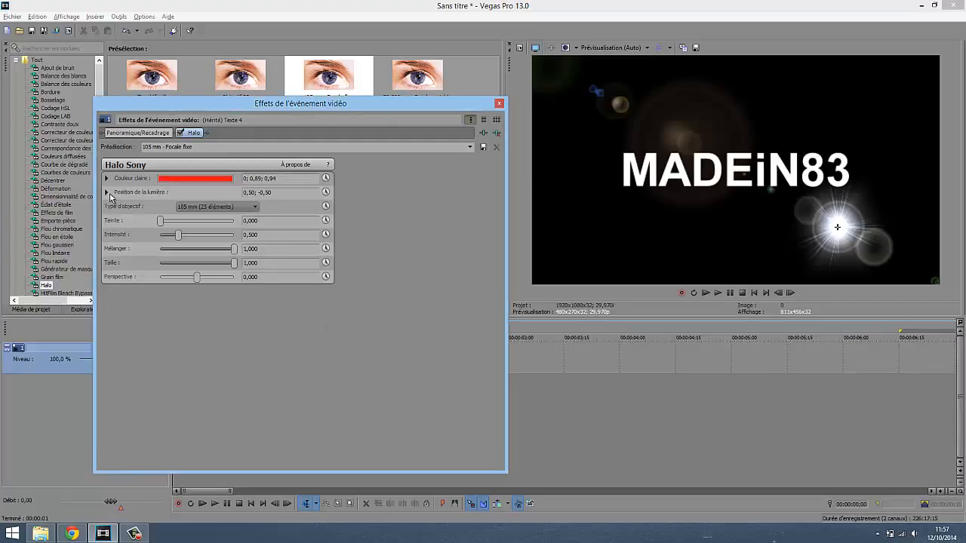
# Move the Halo light position to about -0,57; -0,02, at the start of the MADEiN83 text.
pyautogui.click(106, 192)
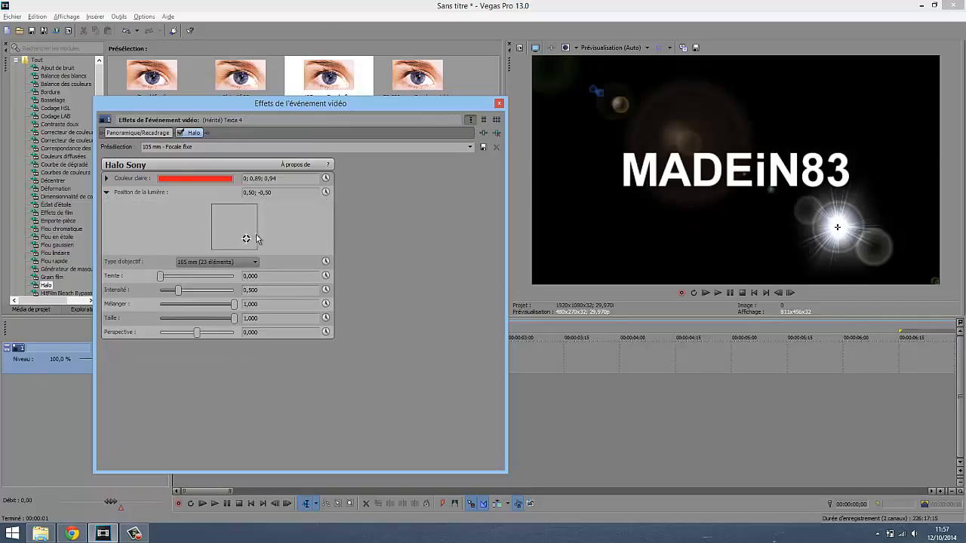
pyautogui.moveTo(245, 240)
pyautogui.mouseDown()
pyautogui.moveTo(229, 227)
pyautogui.moveTo(234, 220)
pyautogui.moveTo(222, 243)
pyautogui.moveTo(246, 228)
pyautogui.moveTo(224, 227)
pyautogui.mouseUp()
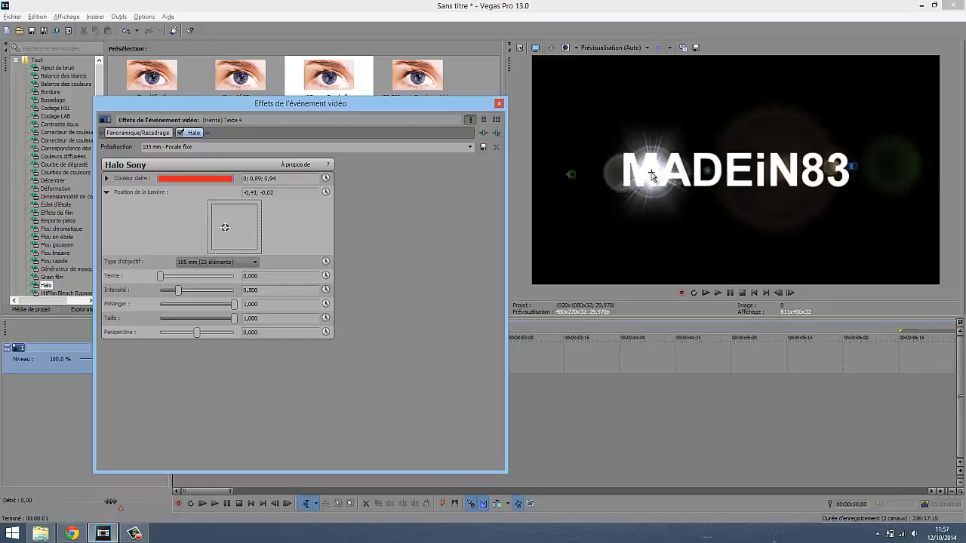
pyautogui.moveTo(653, 178); pyautogui.dragTo(619, 176)
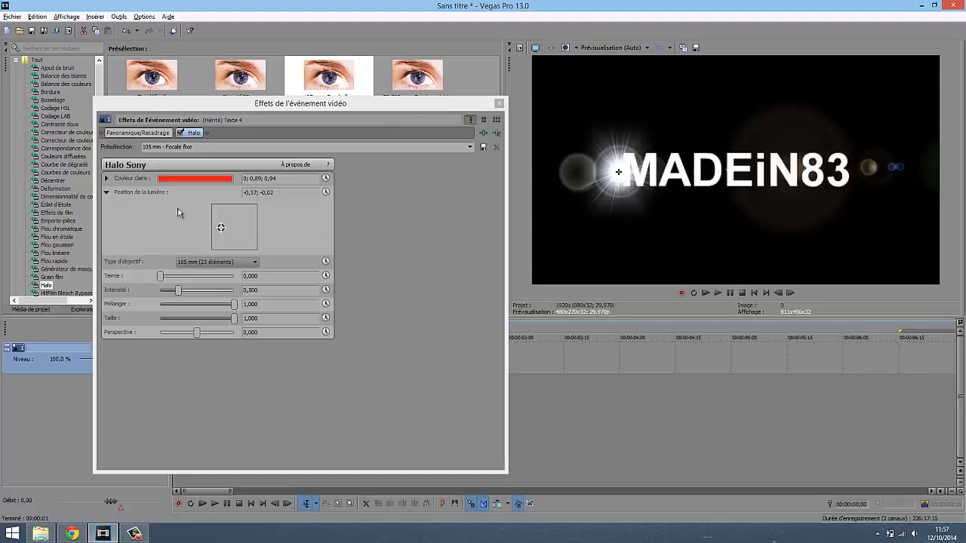
pyautogui.click(106, 192)
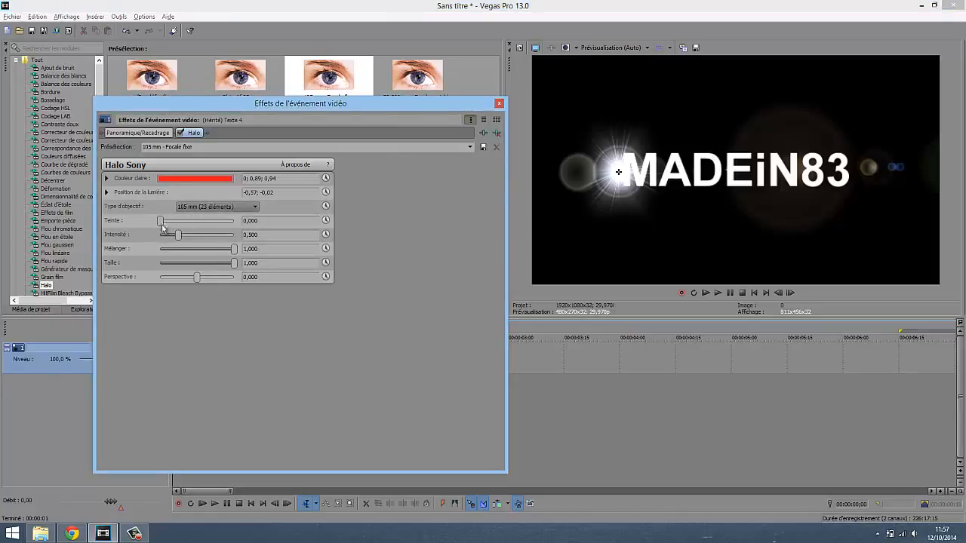
# Check the available lens types, keep 105 mm, and try raising the Halo effect's Teinte value.
pyautogui.click(181, 209)
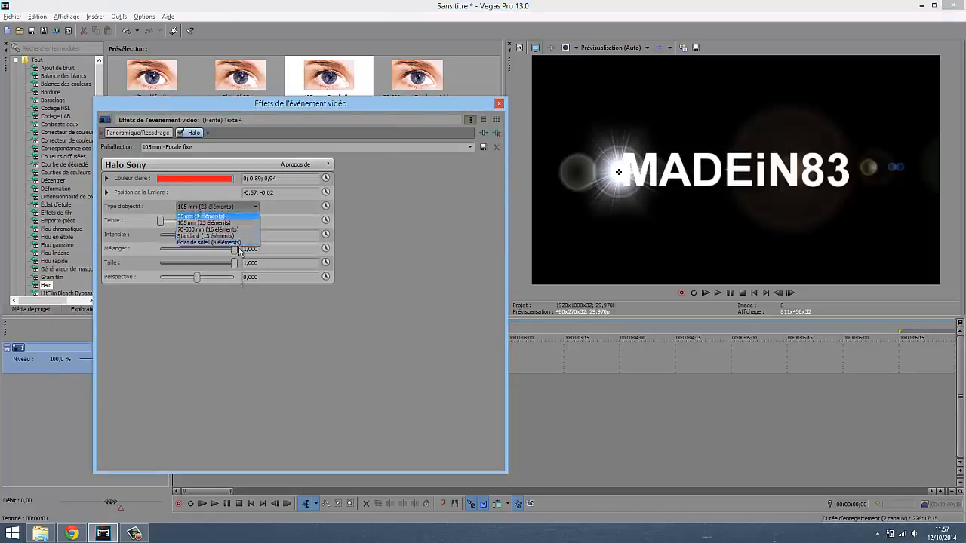
pyautogui.click(184, 249)
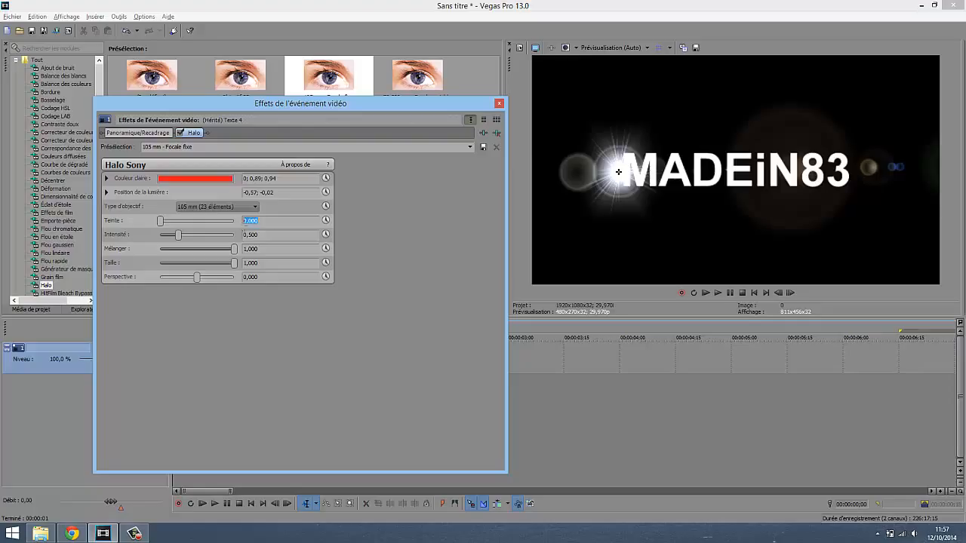
pyautogui.press('End')
pyautogui.moveTo(160, 220); pyautogui.dragTo(182, 224)
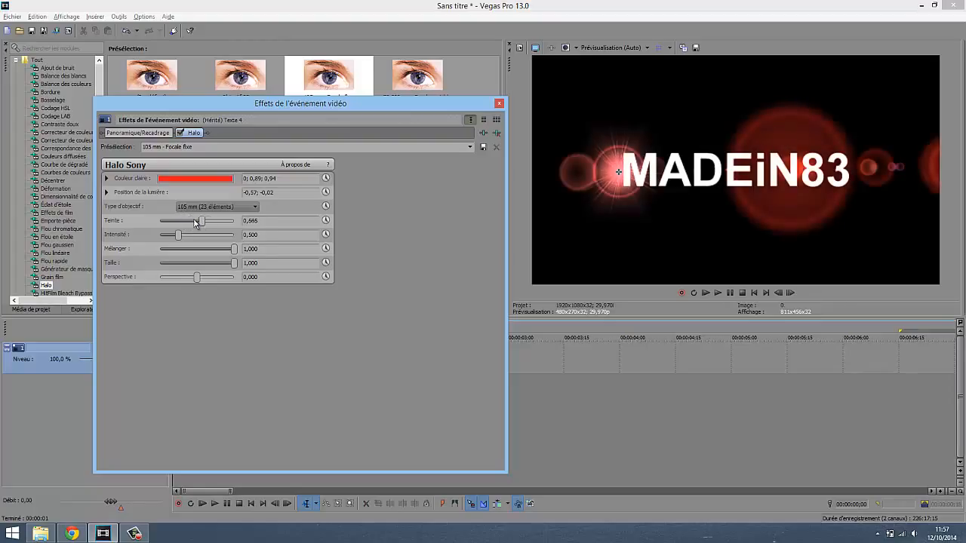
# Try a violet-blue light colour, HSV 250; 0,71; 0,8, and reduce the Halo tint.
pyautogui.click(198, 178)
pyautogui.click(228, 234)
pyautogui.click(185, 222)
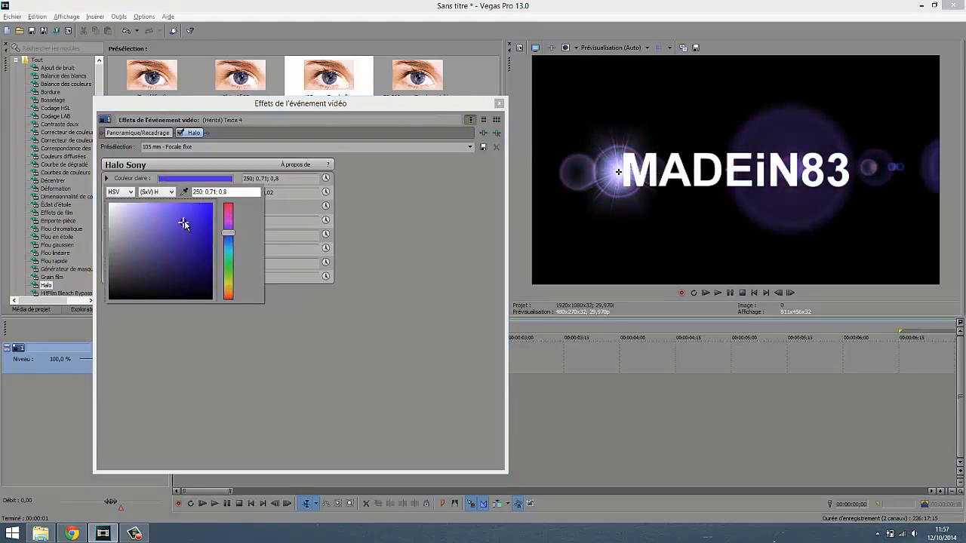
pyautogui.press('Return')
pyautogui.moveTo(183, 222)
pyautogui.mouseDown()
pyautogui.moveTo(151, 222)
pyautogui.moveTo(186, 222)
pyautogui.moveTo(168, 221)
pyautogui.mouseUp()
# Set the Halo effect's light colour to near white, HSV 250; 0,01; 1,0.
pyautogui.click(185, 180)
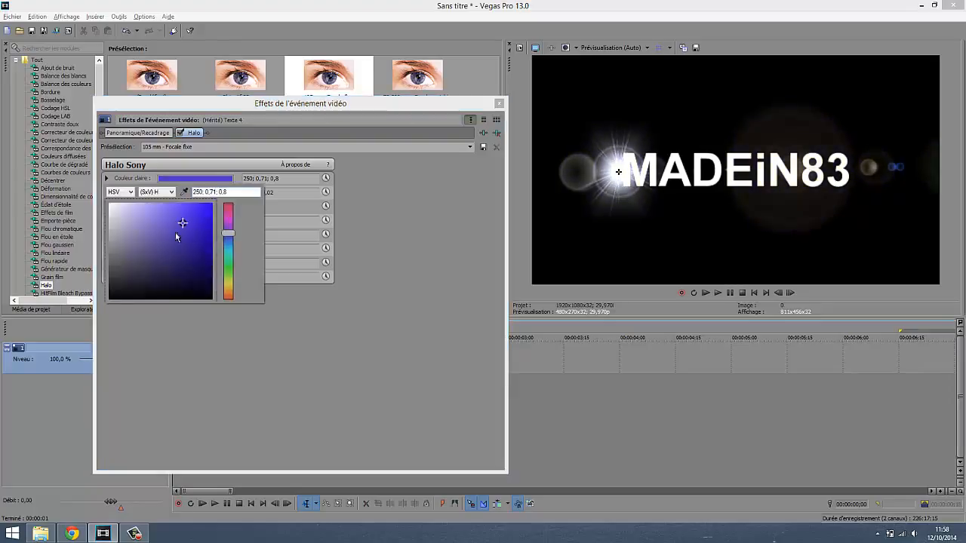
pyautogui.click(113, 208)
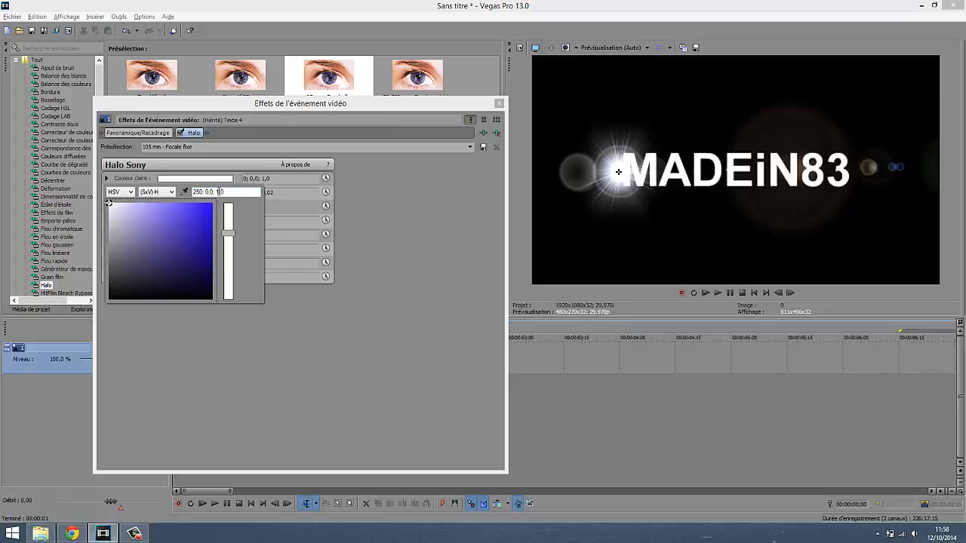
pyautogui.moveTo(219, 192); pyautogui.dragTo(294, 215)
pyautogui.write('0')
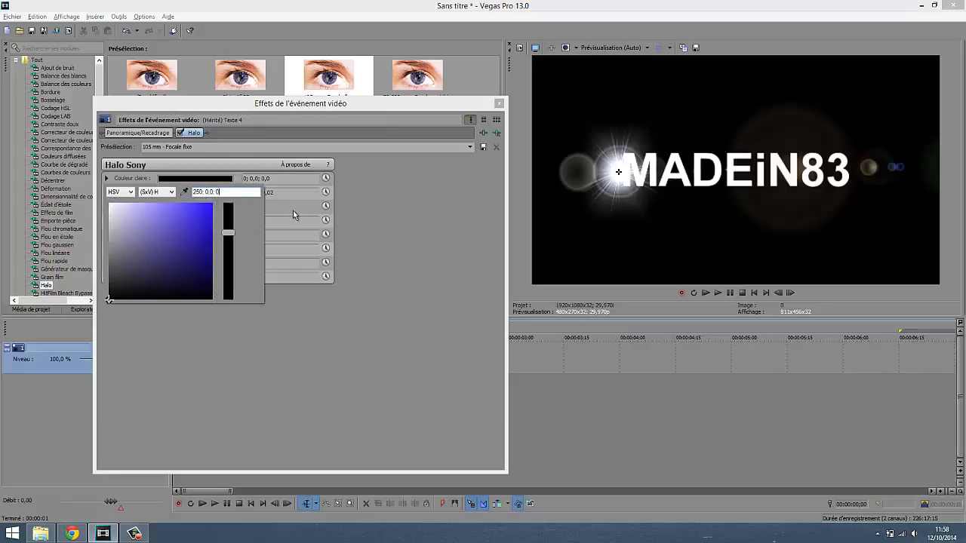
pyautogui.click(113, 212)
pyautogui.click(110, 205)
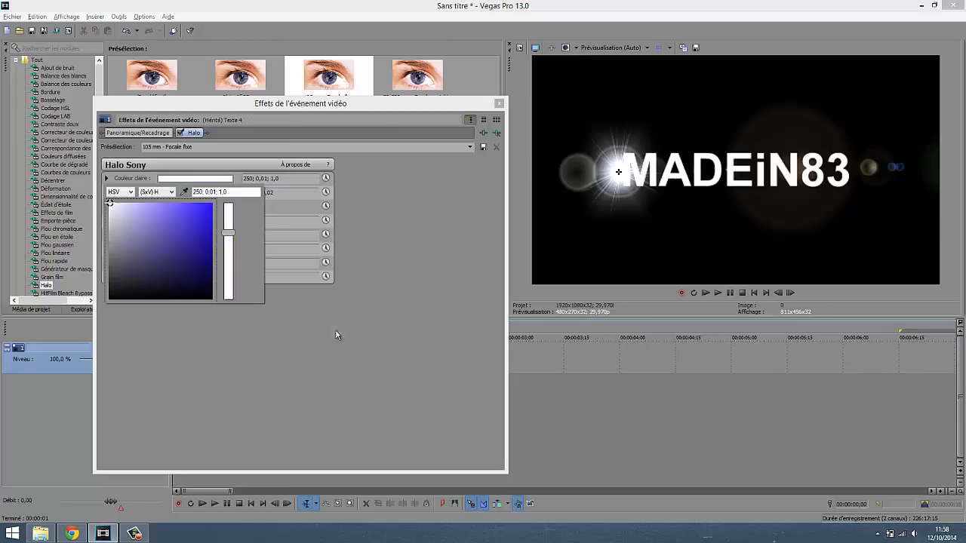
# Try an Intensité of 0,367 and a slight Perspective change on the Halo effect, and restore Intensité to 0,500 and Perspective to 0,000.
pyautogui.click(348, 360)
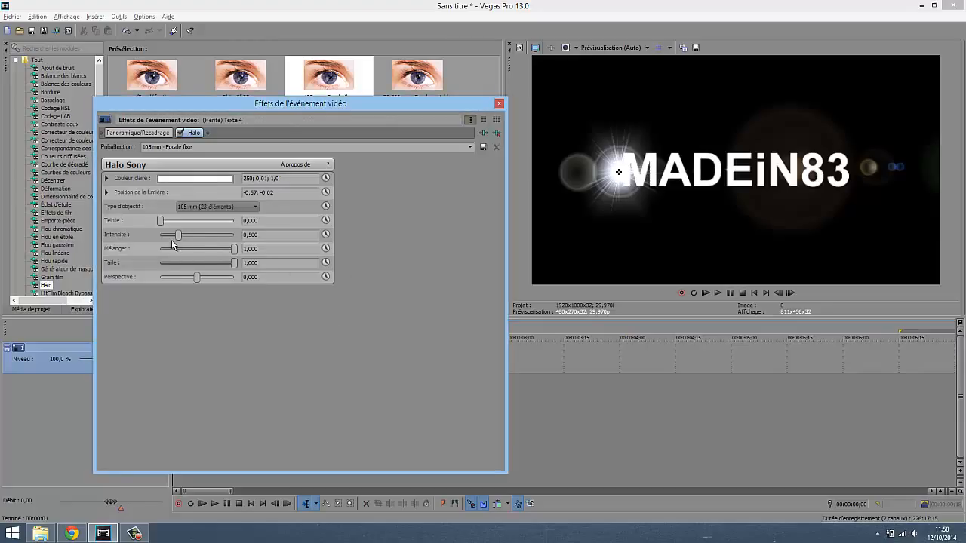
pyautogui.moveTo(179, 237)
pyautogui.mouseDown()
pyautogui.moveTo(250, 240)
pyautogui.moveTo(171, 237)
pyautogui.moveTo(179, 237)
pyautogui.mouseUp()
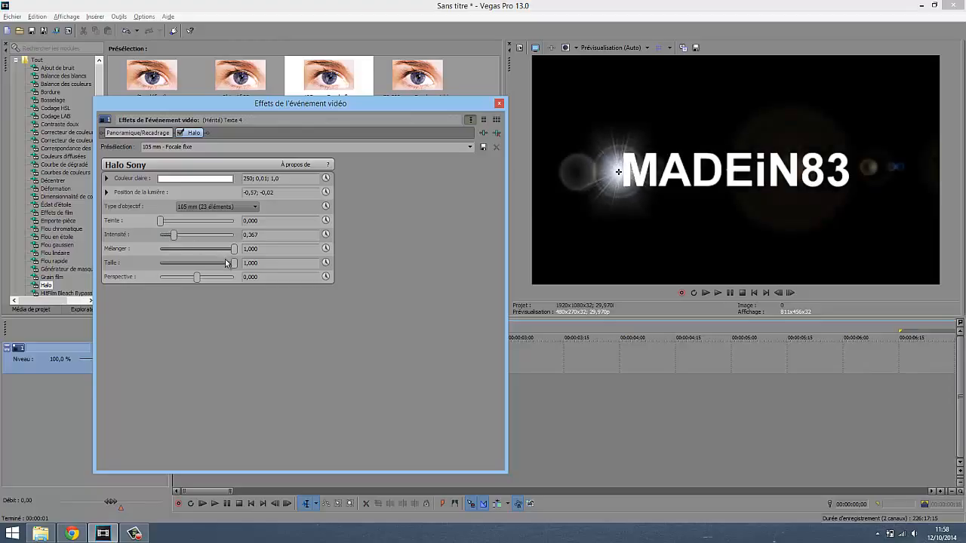
pyautogui.moveTo(235, 252); pyautogui.dragTo(197, 277)
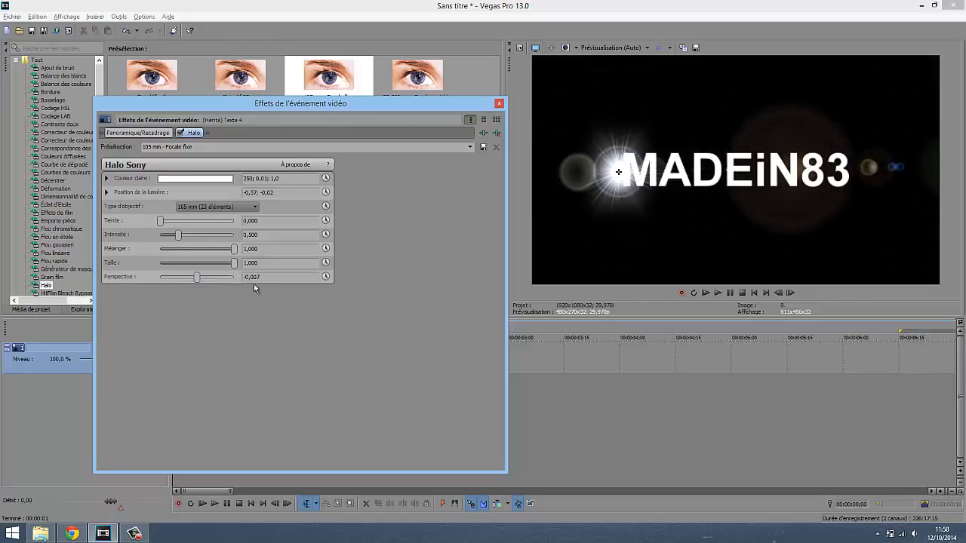
pyautogui.doubleClick(263, 277)
# Close the Halo effect settings and preview the MADEiN83 clip with its stationary flare from the start.
pyautogui.click(499, 103)
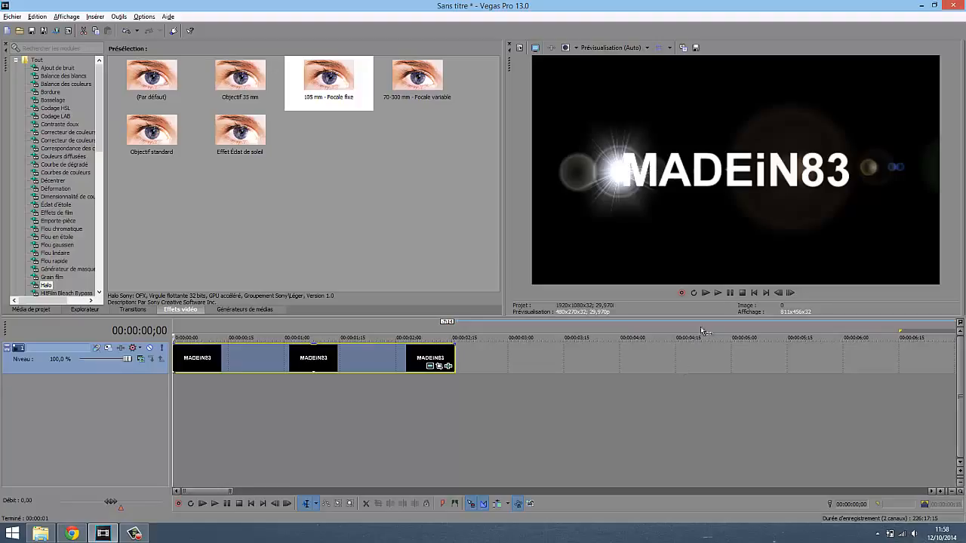
pyautogui.click(703, 295)
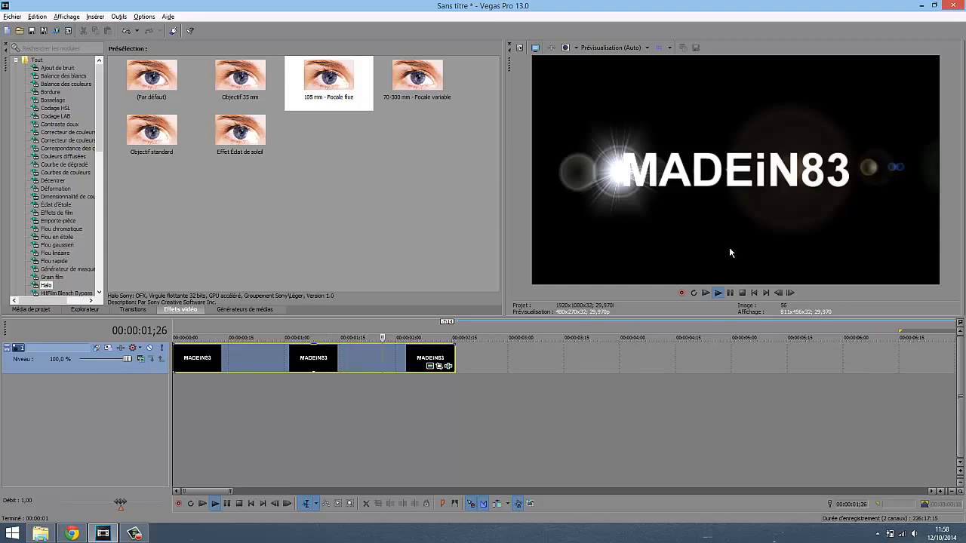
pyautogui.click(746, 293)
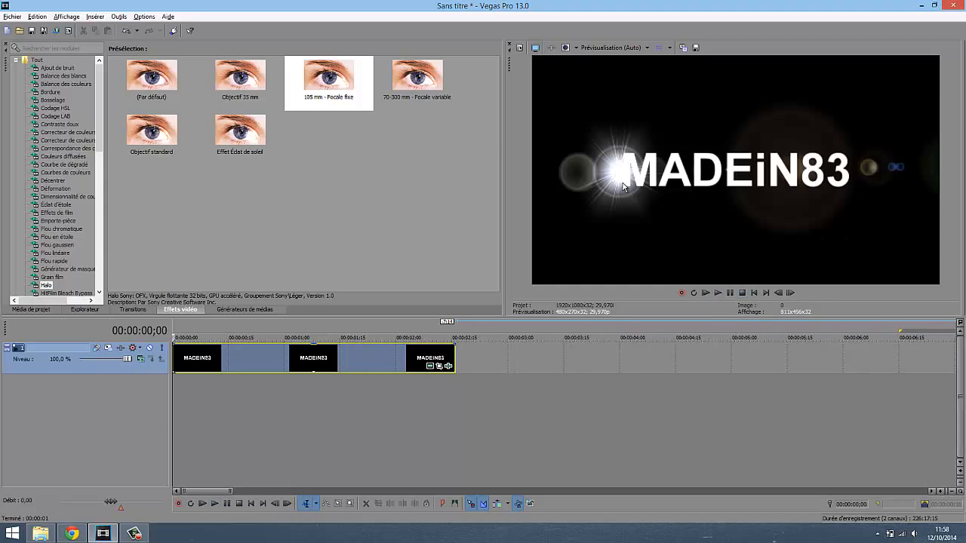
# Animate the Halo light position from the start of MADEiN83 to about 0,55; 0,01, just after its last character, at 00:00:02;16.
pyautogui.click(430, 366)
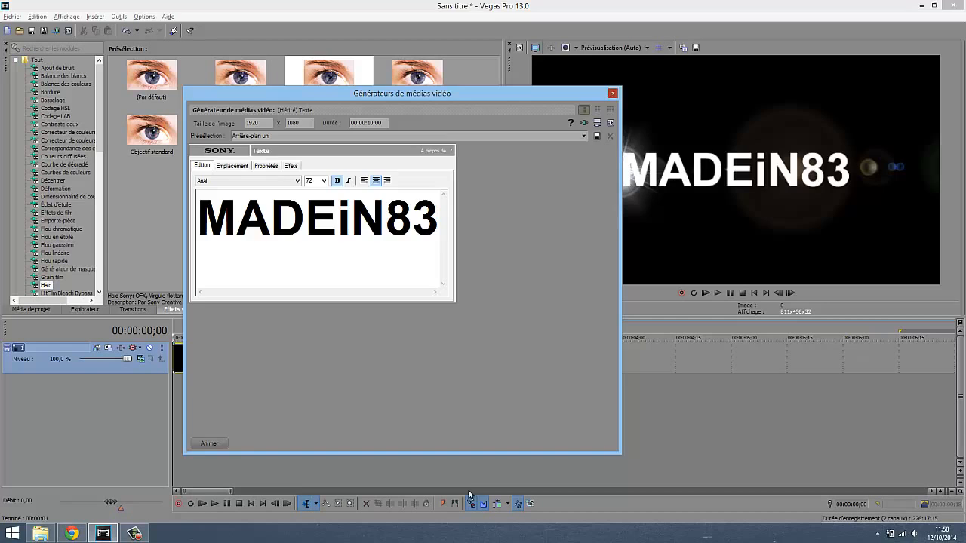
pyautogui.press('Escape')
pyautogui.click(438, 367)
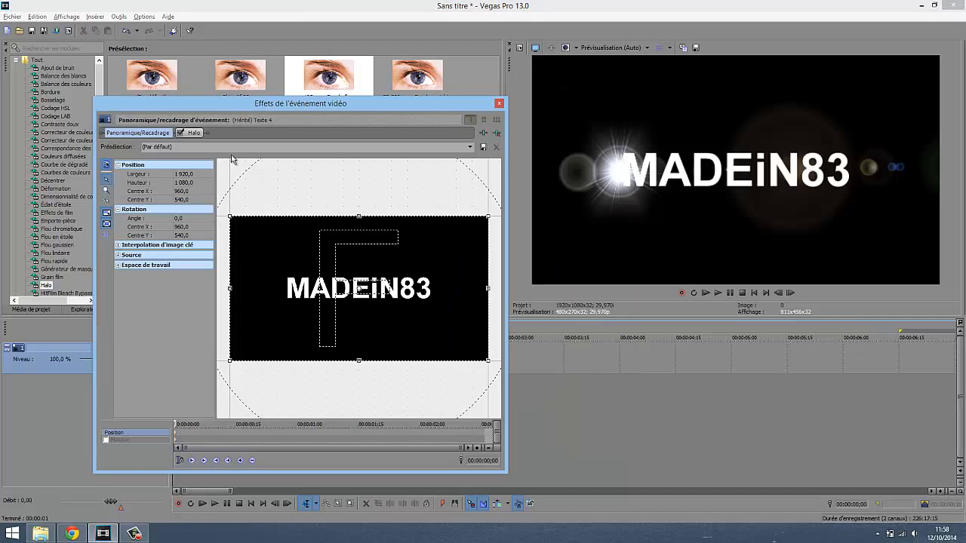
pyautogui.click(190, 138)
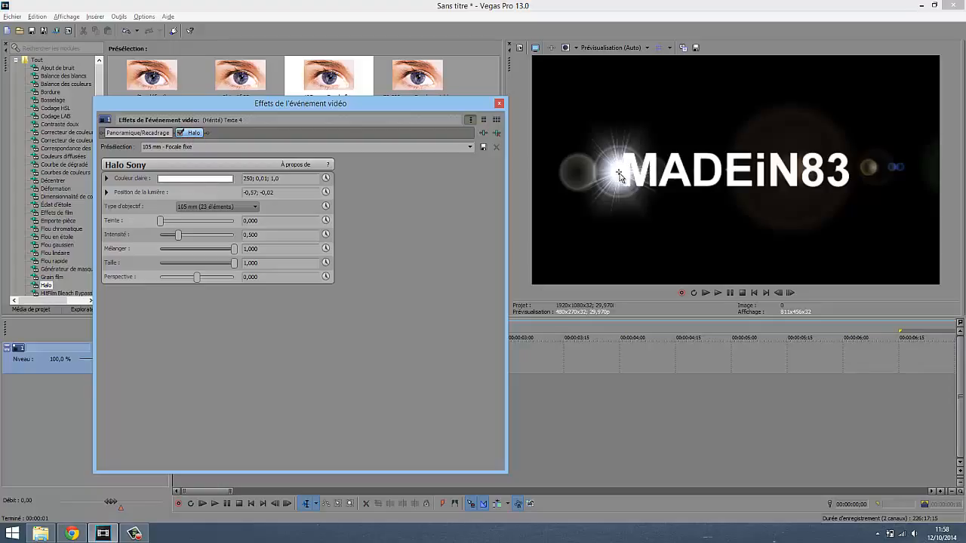
pyautogui.click(326, 194)
pyautogui.click(226, 419)
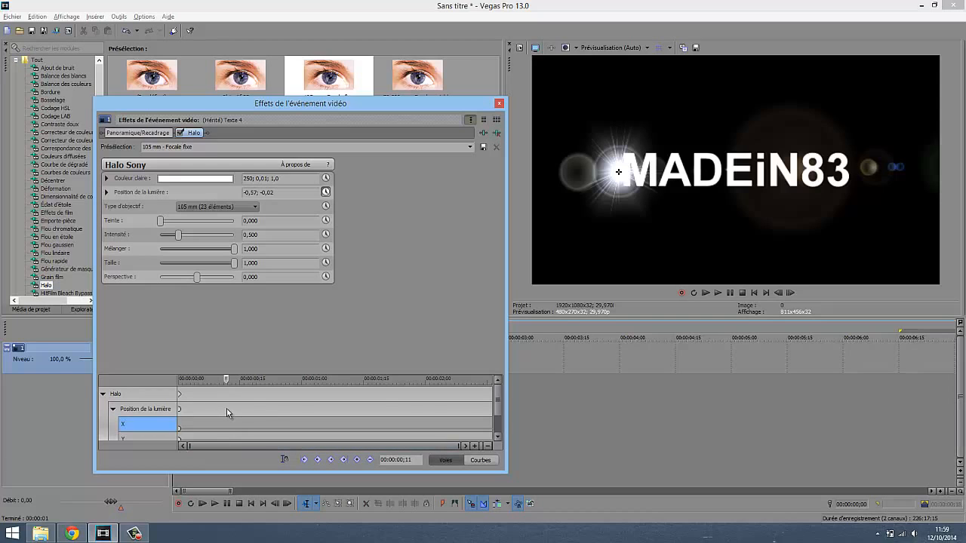
pyautogui.moveTo(226, 413); pyautogui.dragTo(514, 409)
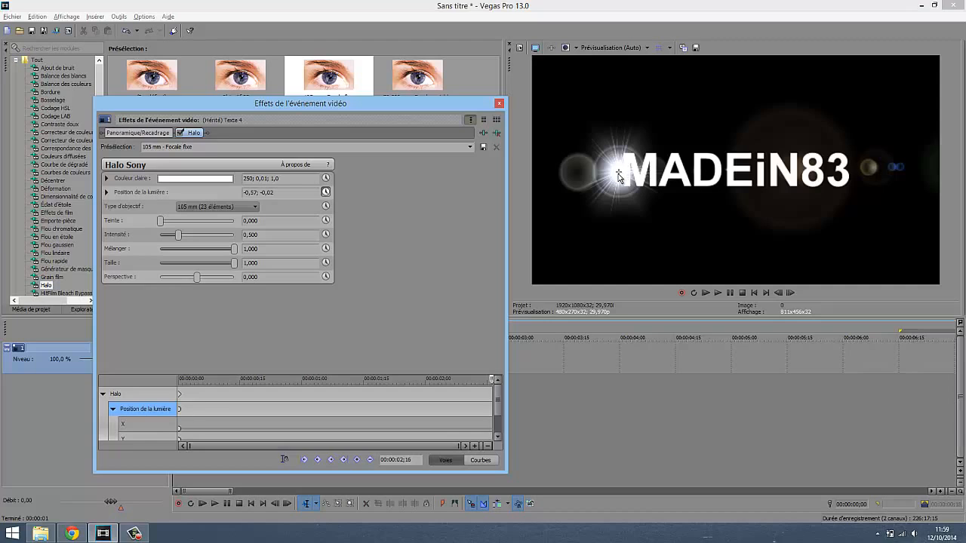
pyautogui.moveTo(620, 173); pyautogui.dragTo(852, 175)
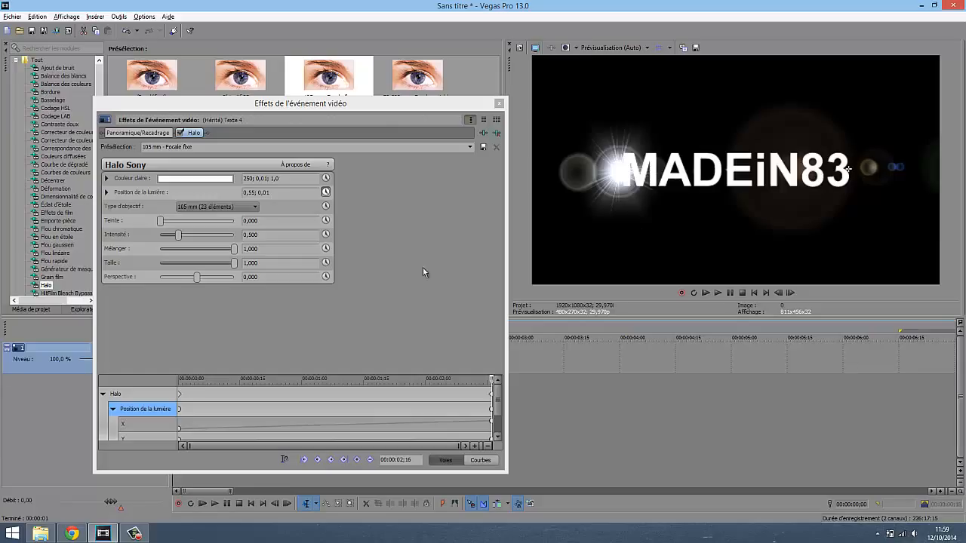
pyautogui.click(499, 103)
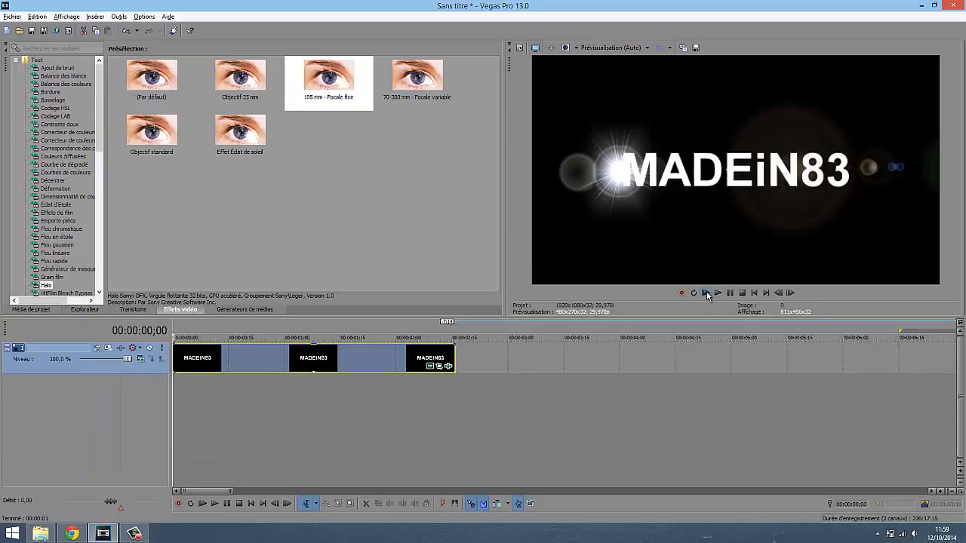
# Preview the moving flare across the MADEiN83 text twice, stopping back at the start each time.
pyautogui.click(706, 294)
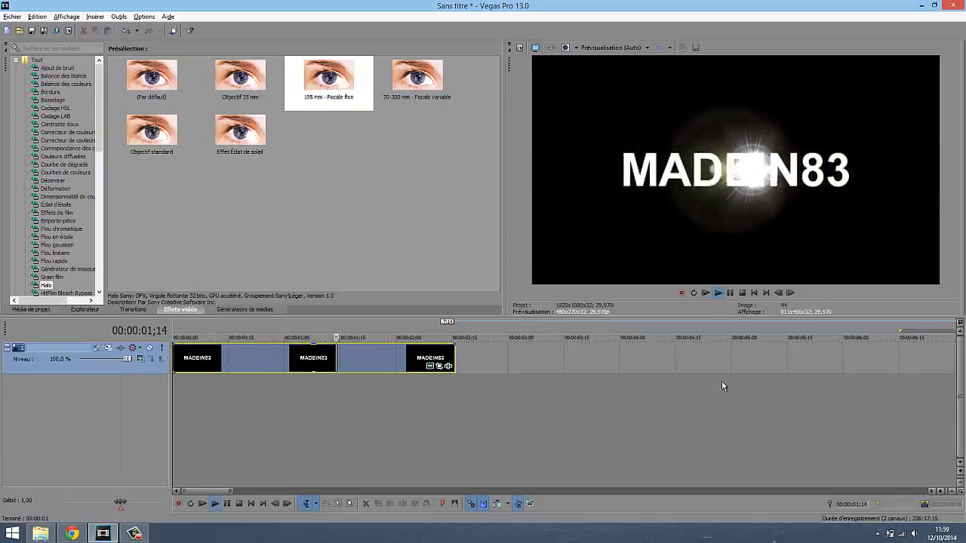
pyautogui.click(740, 294)
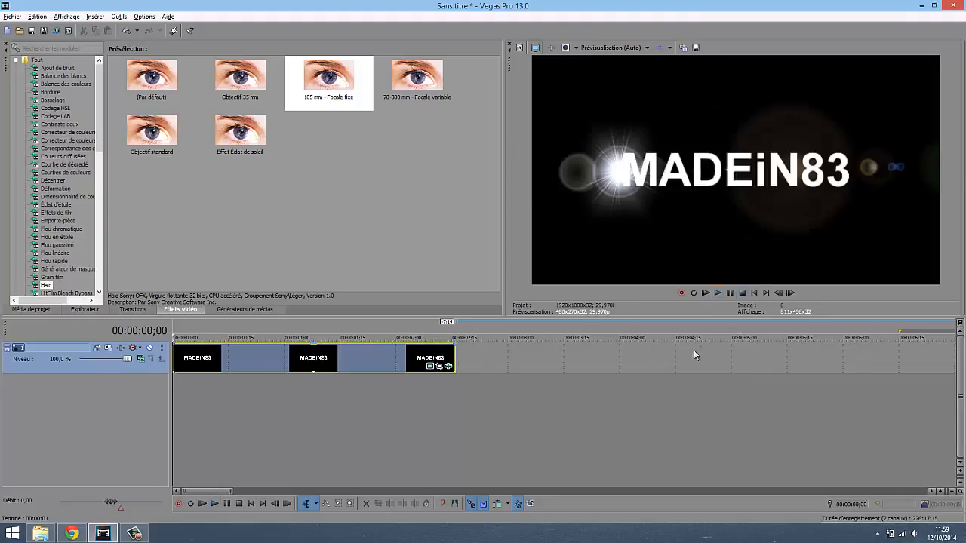
pyautogui.click(718, 293)
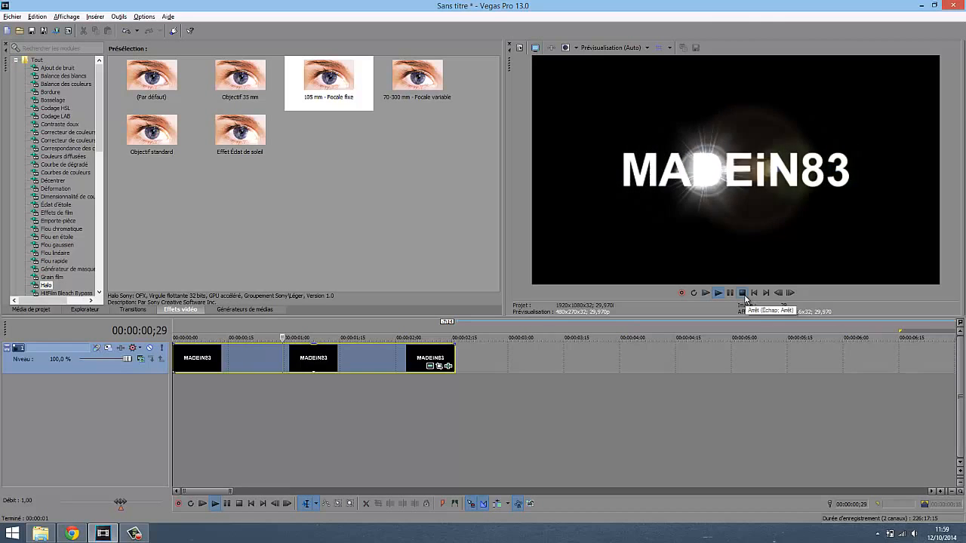
pyautogui.click(744, 294)
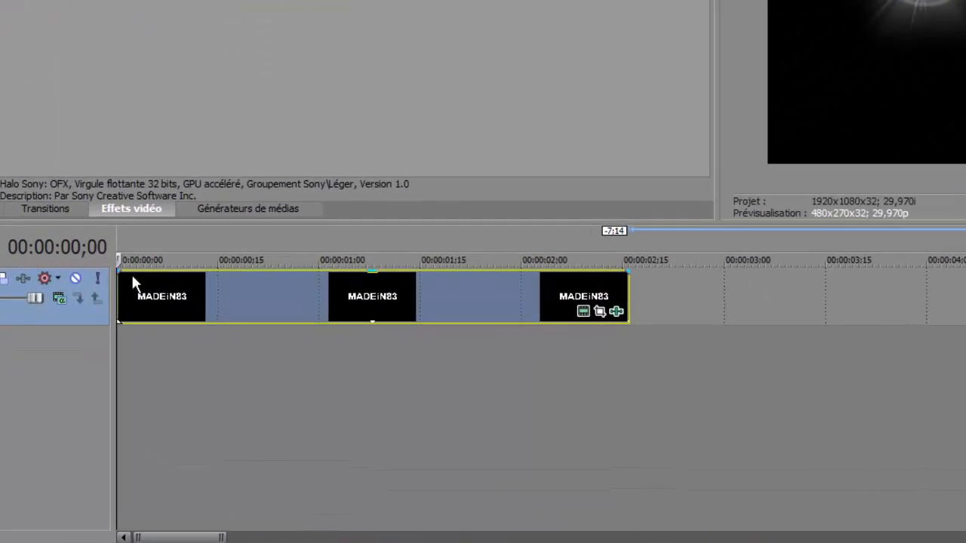
# Add a fade-in and a fade-out of about 6 frames each to the MADEiN83 clip and check them in playback.
pyautogui.moveTo(99, 245); pyautogui.dragTo(130, 244)
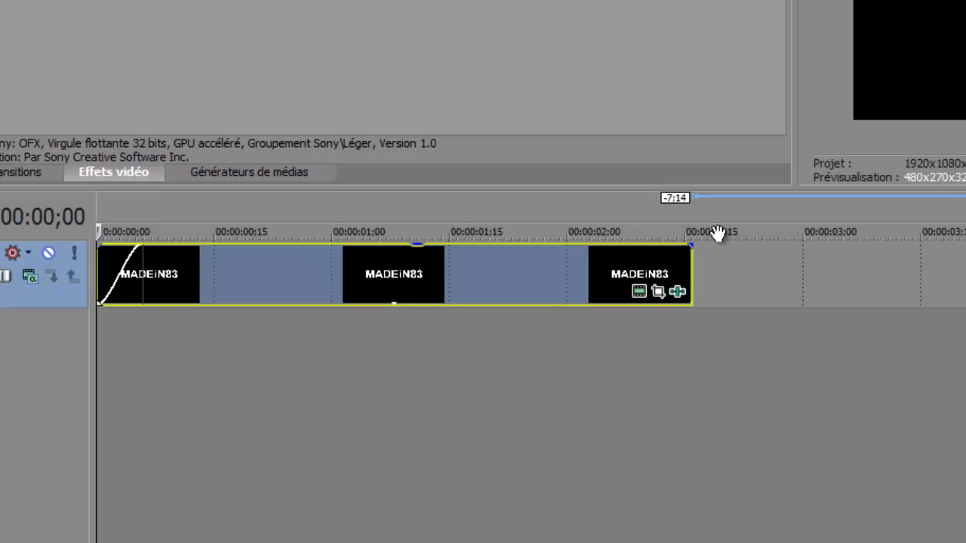
pyautogui.moveTo(693, 247); pyautogui.dragTo(645, 244)
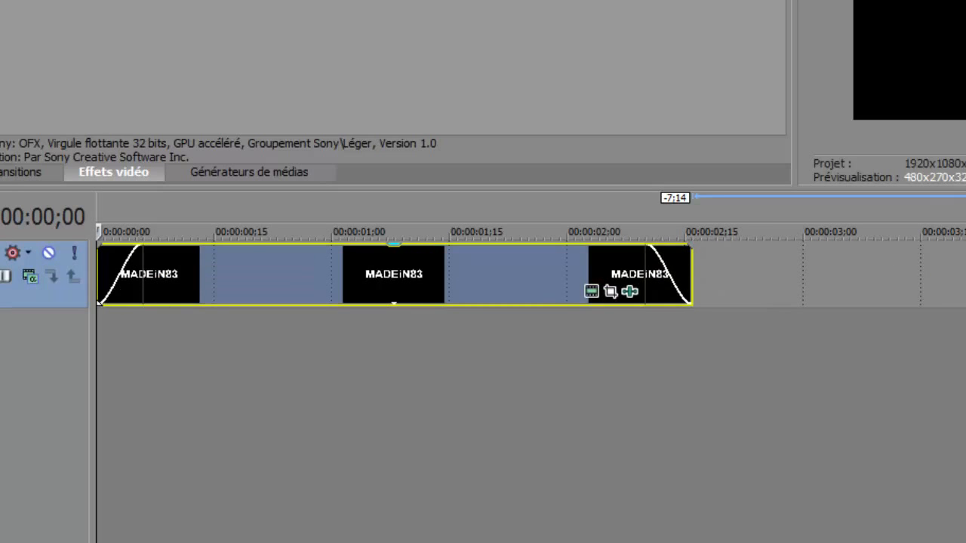
pyautogui.press('space')
pyautogui.press('space')
pyautogui.press('space')
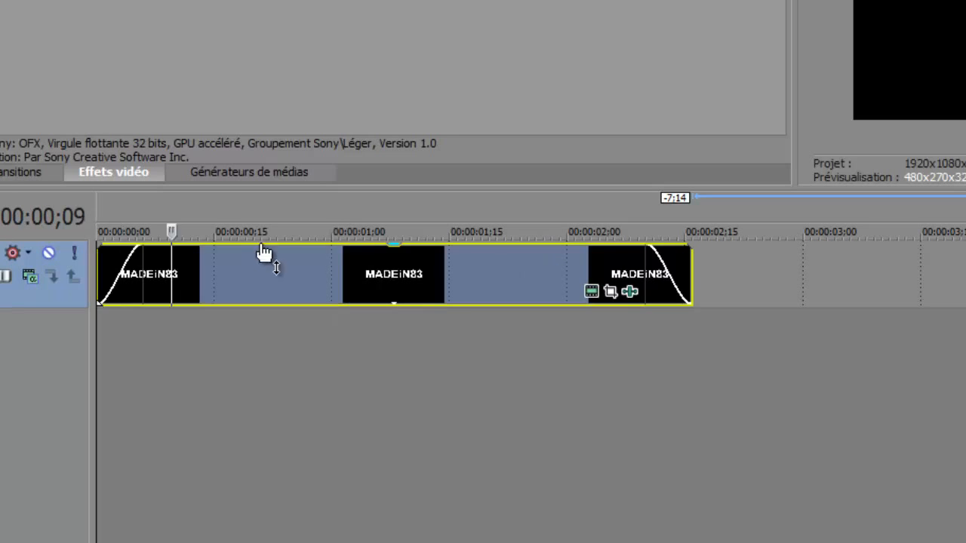
pyautogui.press('space')
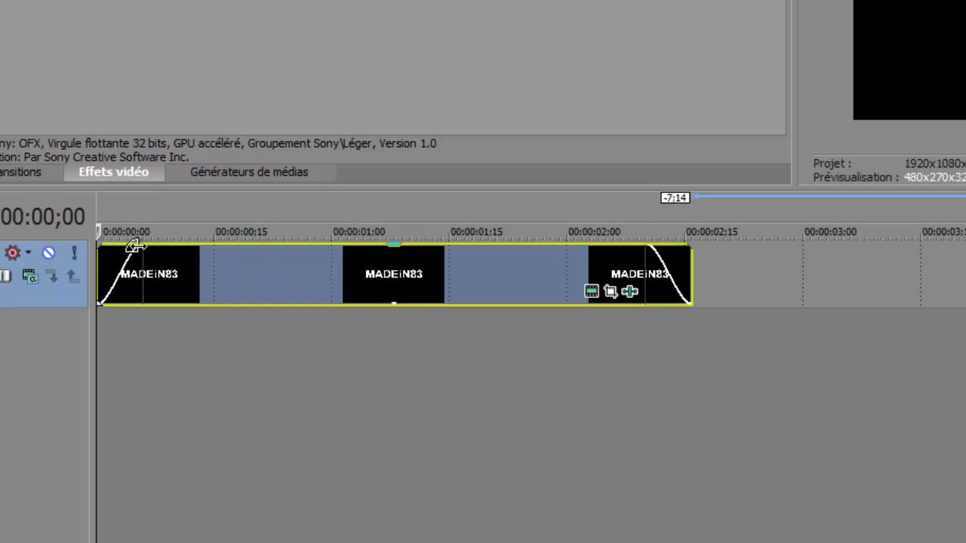
# Lengthen the MADEiN83 clip's fade-in and fade-out to about 13 frames each and preview the clip.
pyautogui.moveTo(153, 241); pyautogui.dragTo(198, 243)
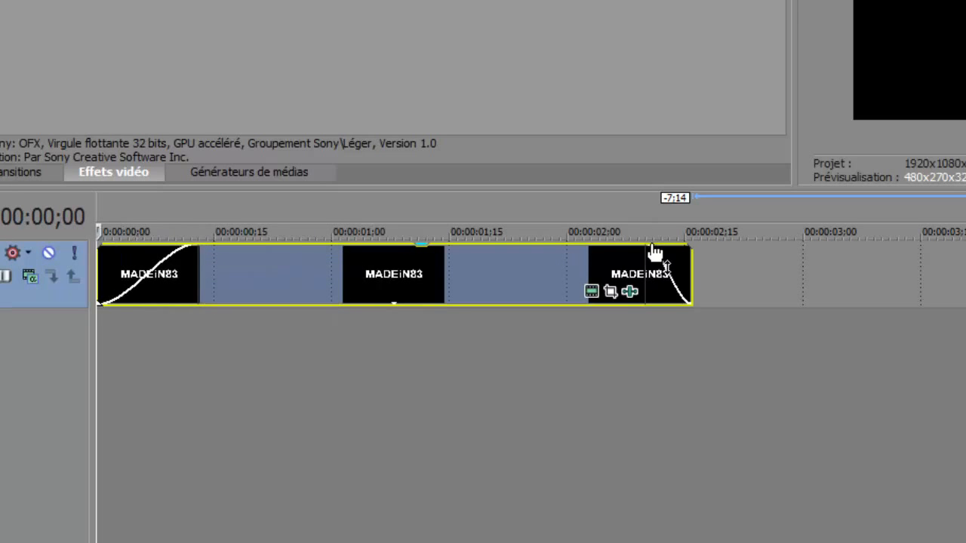
pyautogui.moveTo(652, 242); pyautogui.dragTo(588, 243)
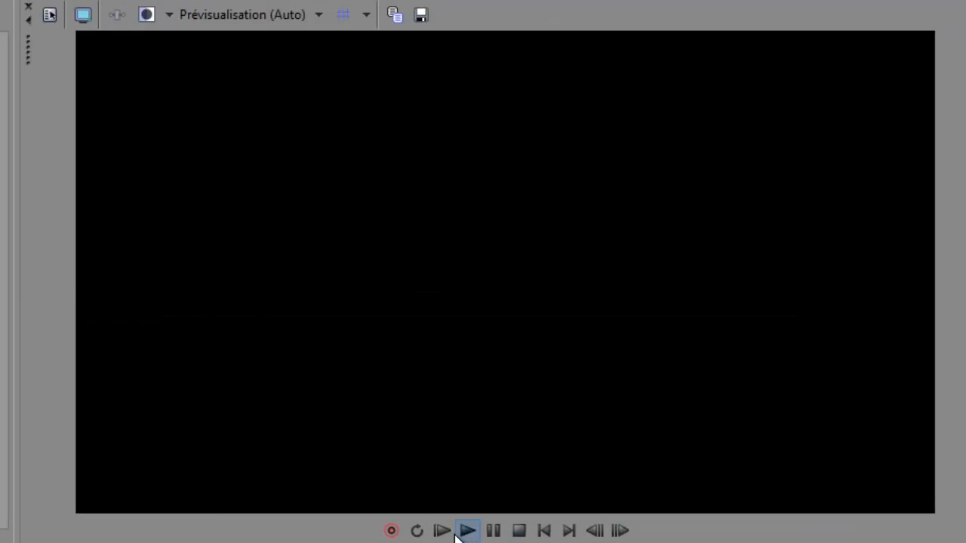
pyautogui.click(460, 532)
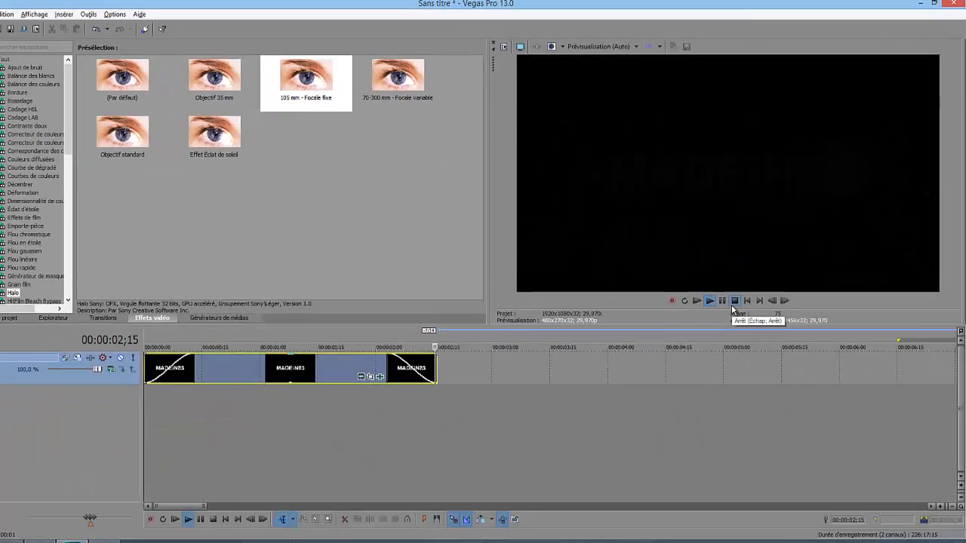
pyautogui.click(734, 301)
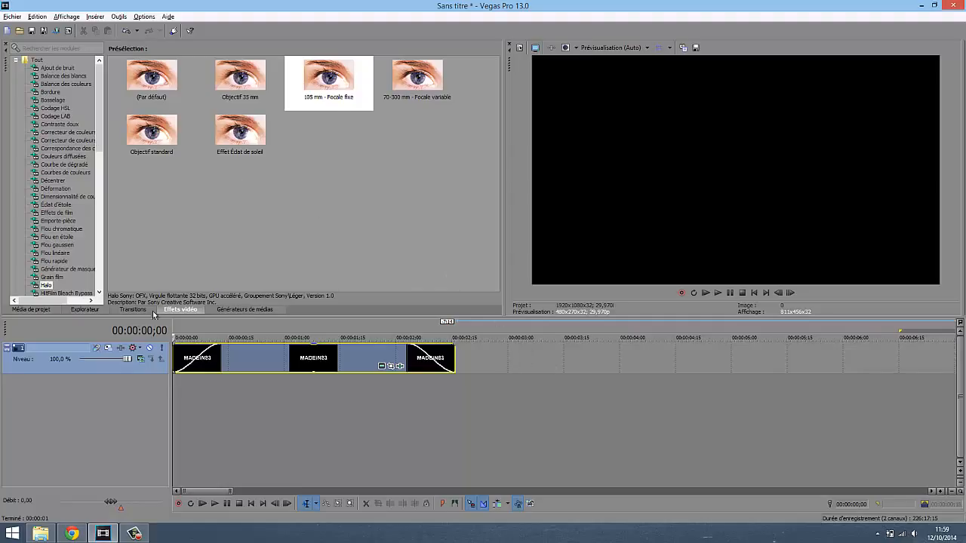
# Add a Texte par défaut title at the timeline start on a new track above MADEiN83, with the text FORMATIONS VIDEO.
pyautogui.click(226, 310)
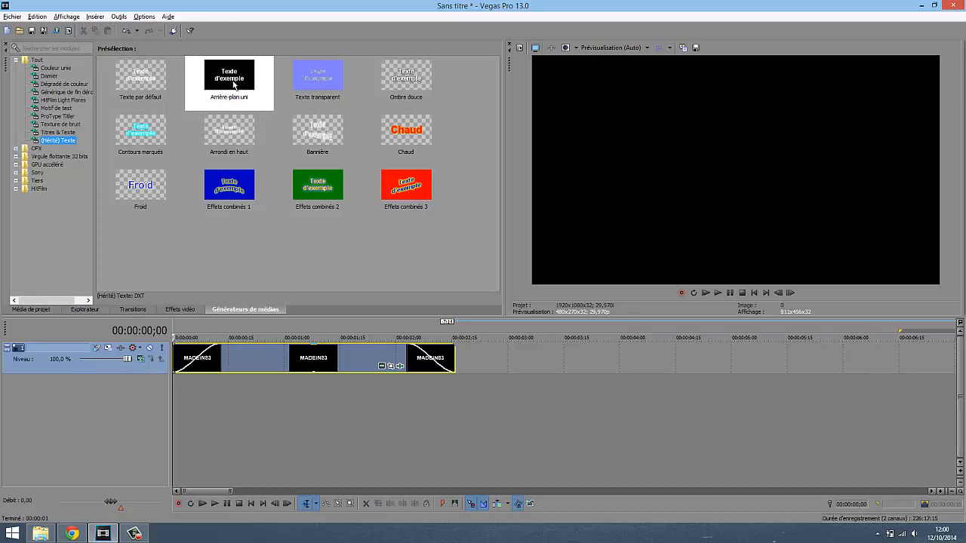
pyautogui.click(140, 81)
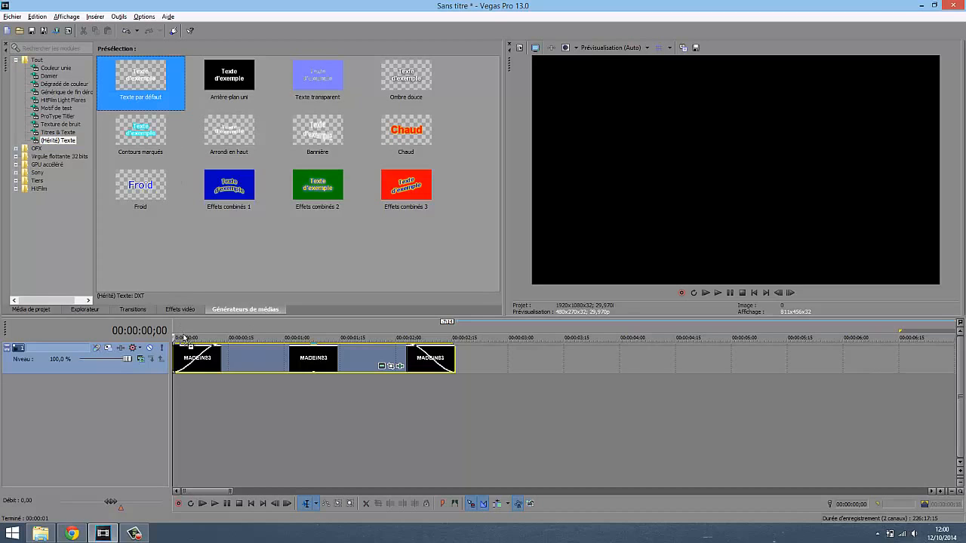
pyautogui.moveTo(181, 345)
pyautogui.mouseDown()
pyautogui.moveTo(210, 367)
pyautogui.moveTo(196, 350)
pyautogui.moveTo(179, 353)
pyautogui.mouseUp()
pyautogui.tripleClick(385, 222)
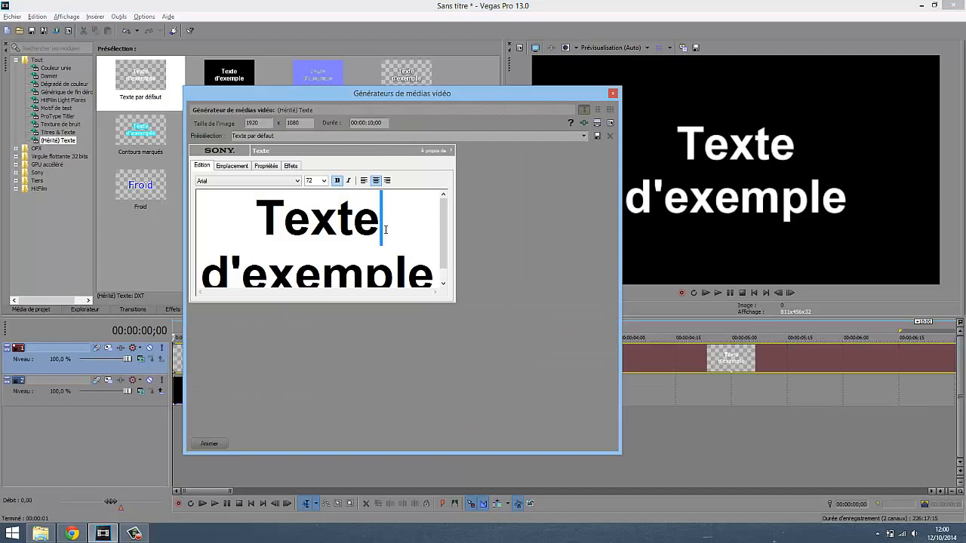
pyautogui.write('FOR')
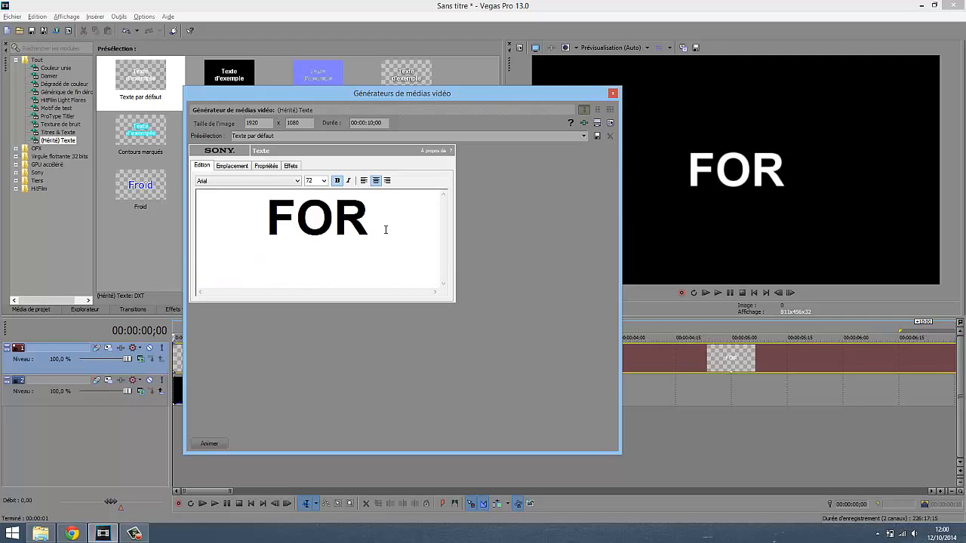
pyautogui.write('MATIONS VIDEO')
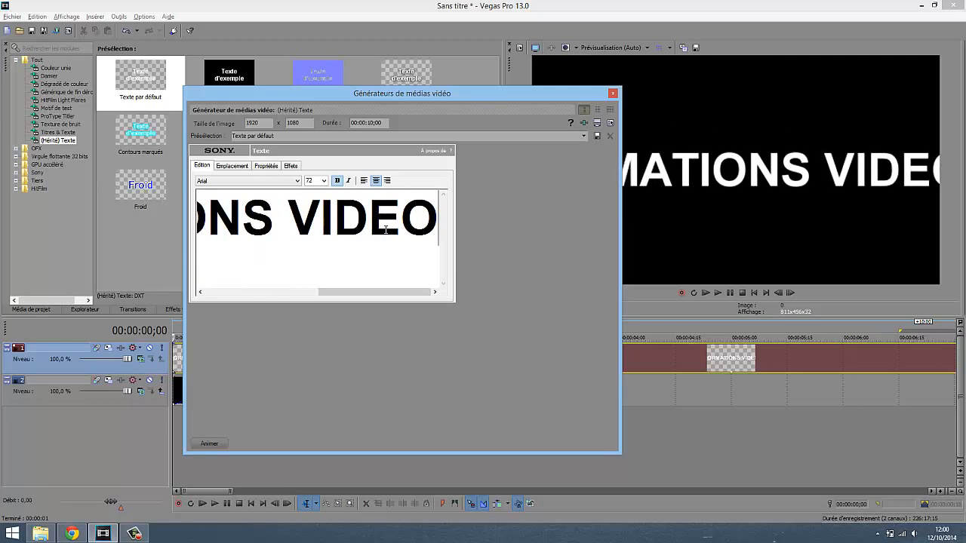
# Set the FORMATIONS VIDEO text to font size 24 and close the media generator.
pyautogui.click(324, 181)
pyautogui.click(320, 249)
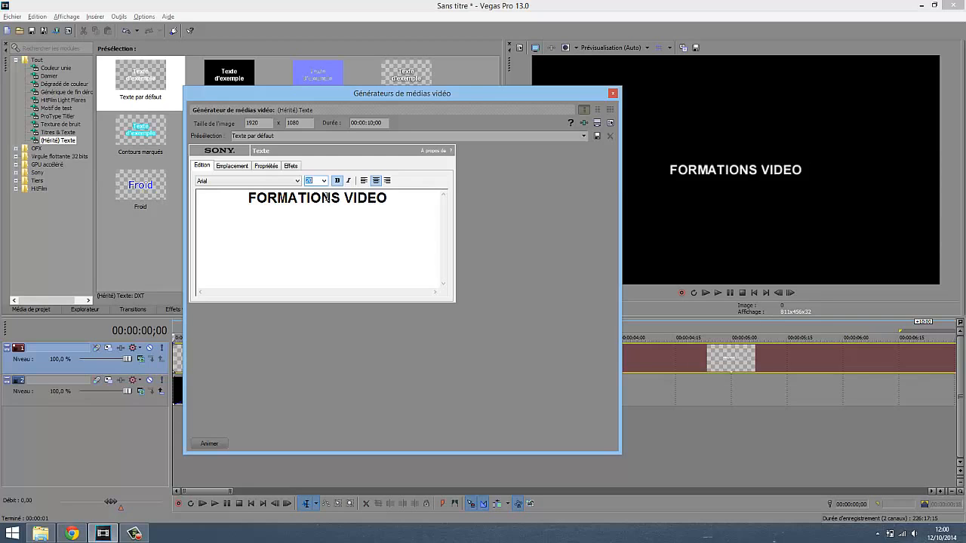
pyautogui.click(325, 182)
pyautogui.click(320, 253)
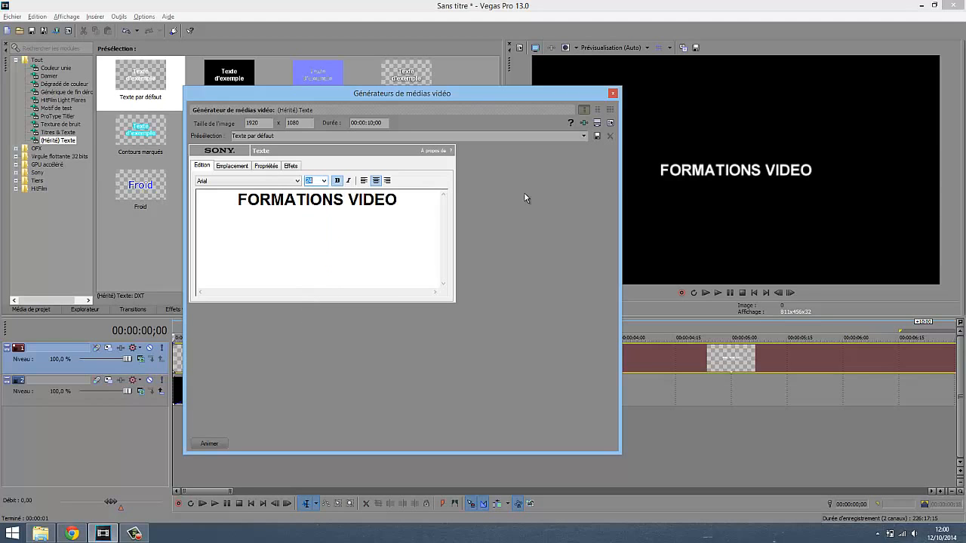
pyautogui.click(614, 93)
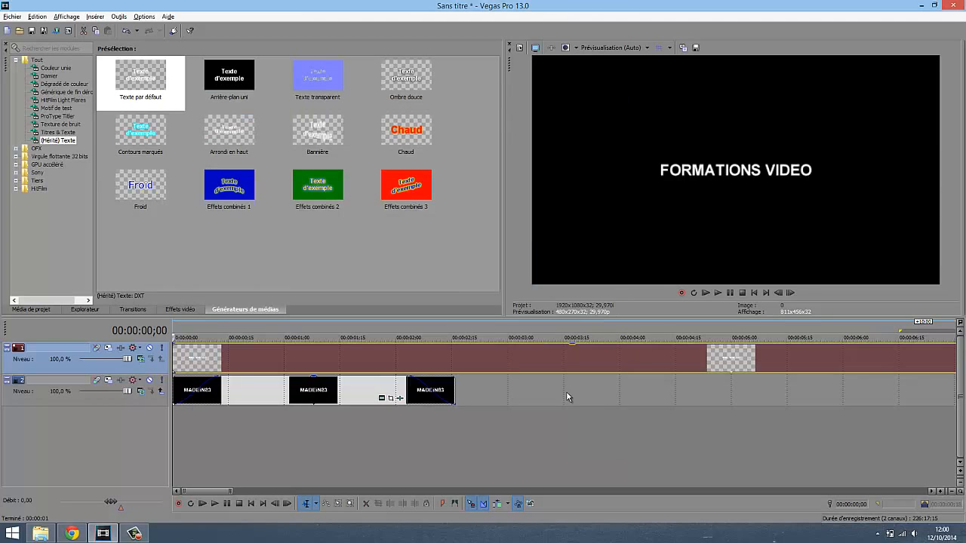
# Move the FORMATIONS VIDEO clip on the upper track so it starts at 00:00:00;15.
pyautogui.moveTo(310, 353); pyautogui.dragTo(352, 358)
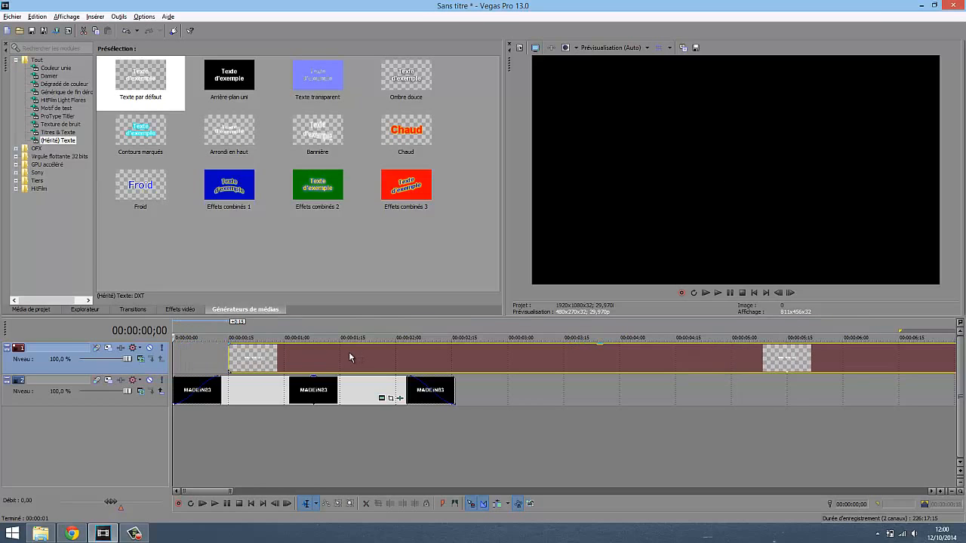
pyautogui.scroll(-4, 419, 381)
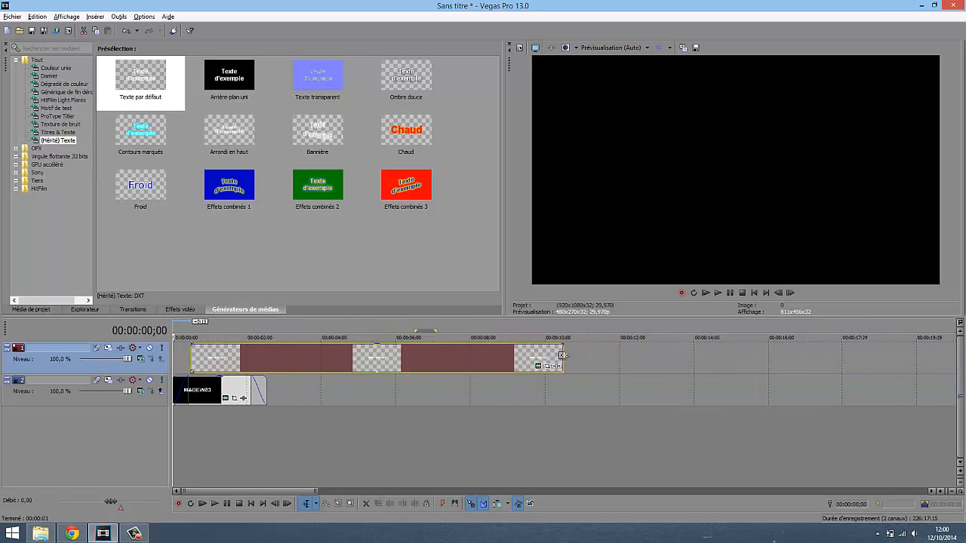
# Trim the FORMATIONS VIDEO clip to end with MADEiN83, and add a fade-in of about 10 frames and a fade-out of about 13 frames.
pyautogui.moveTo(562, 354); pyautogui.dragTo(266, 380)
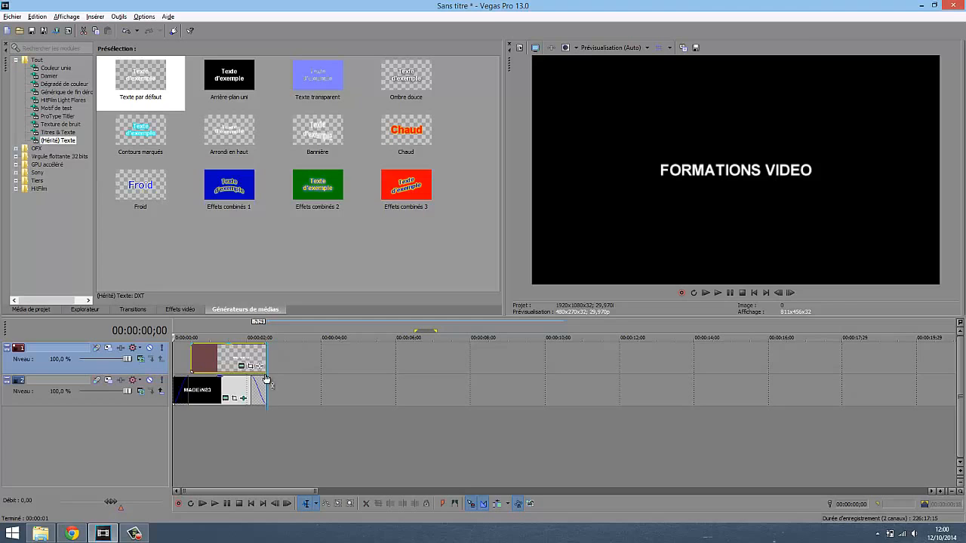
pyautogui.click(252, 386)
pyautogui.scroll(5, 521, 334)
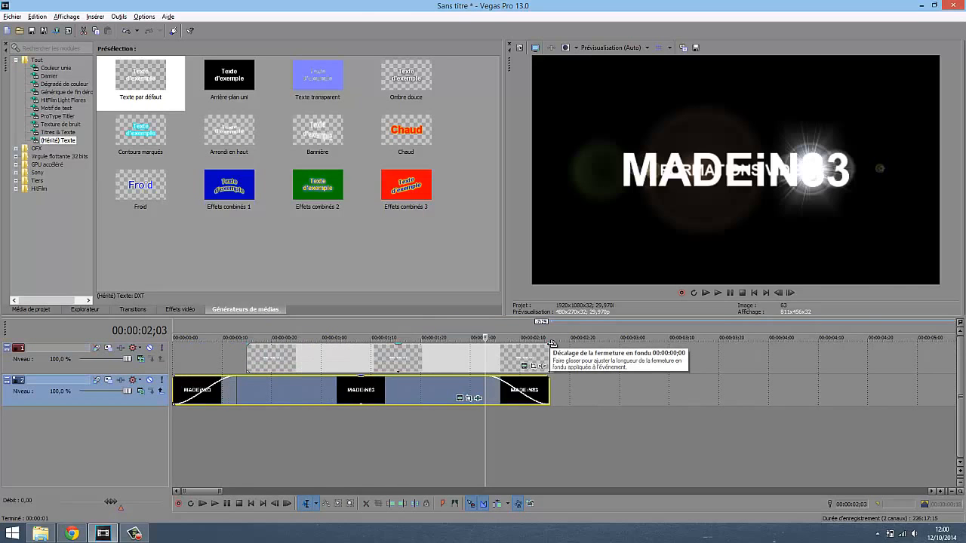
pyautogui.moveTo(551, 344); pyautogui.dragTo(487, 349)
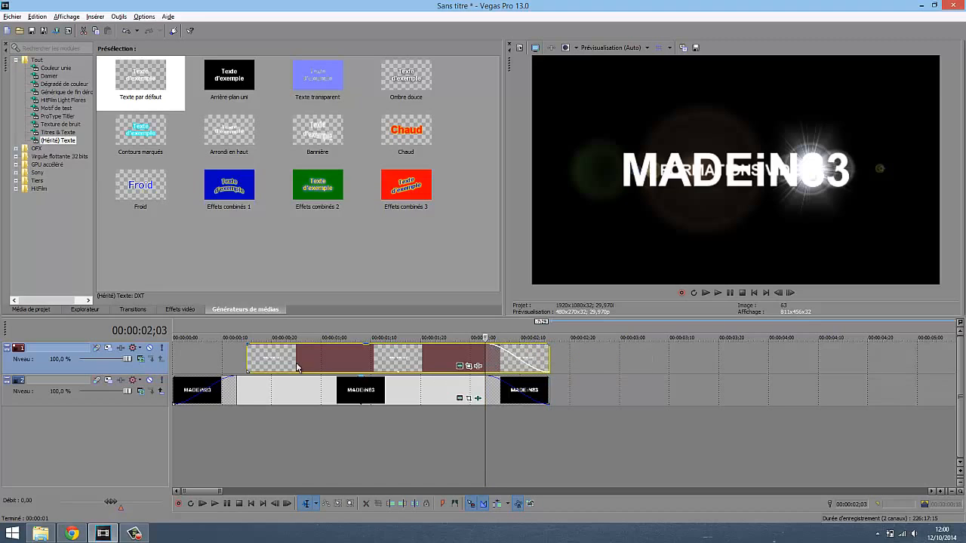
pyautogui.moveTo(248, 345); pyautogui.dragTo(298, 344)
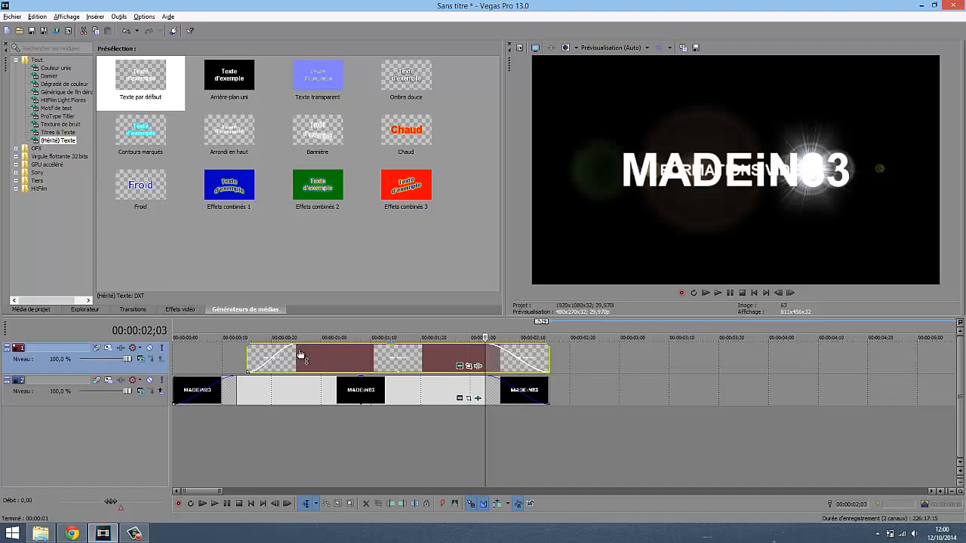
# Pan/crop FORMATIONS VIDEO to about centre X 963.7, Y 420.4 so it sits just below MADEiN83, checking at 00:00:00;28, and preview the intro.
pyautogui.click(223, 415)
pyautogui.click(243, 423)
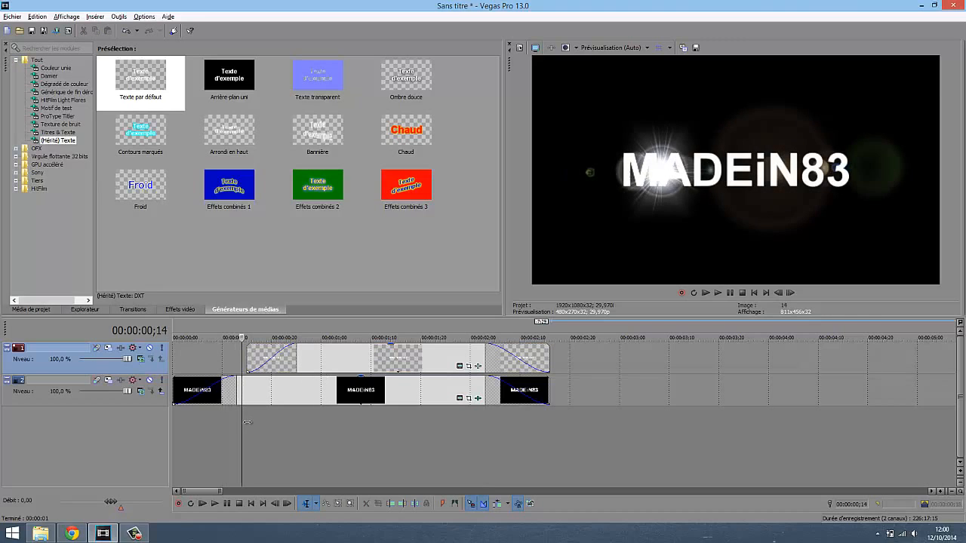
pyautogui.moveTo(247, 422); pyautogui.dragTo(311, 423)
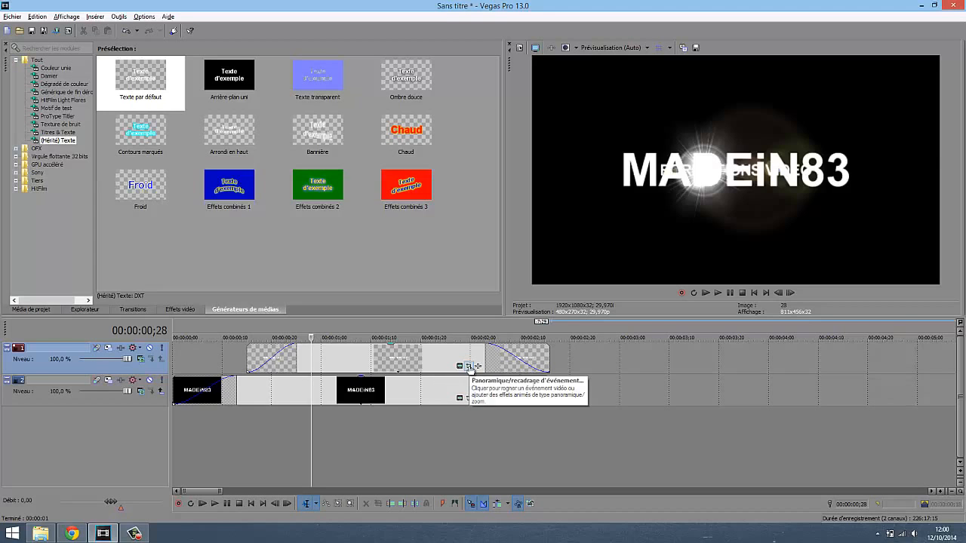
pyautogui.click(469, 367)
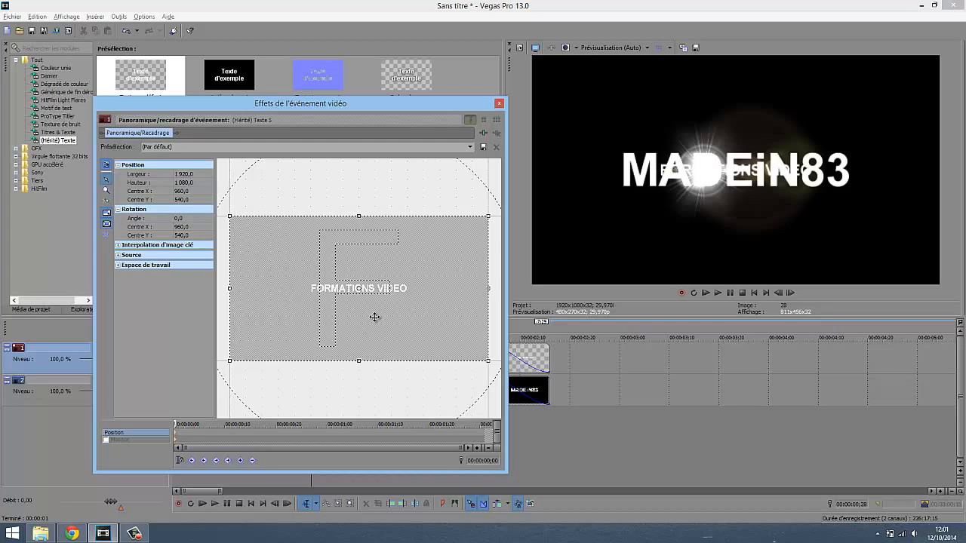
pyautogui.moveTo(374, 317); pyautogui.dragTo(375, 305)
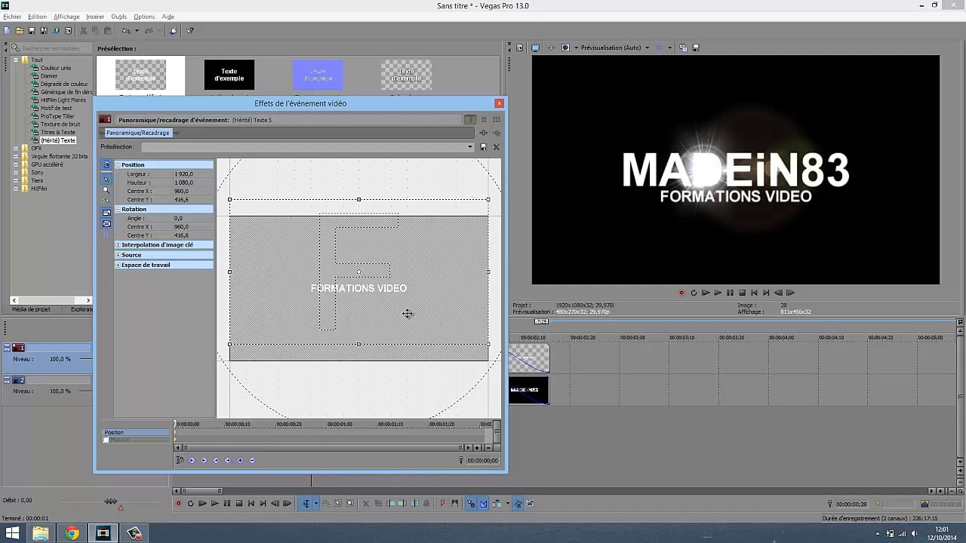
pyautogui.moveTo(409, 314); pyautogui.dragTo(407, 314)
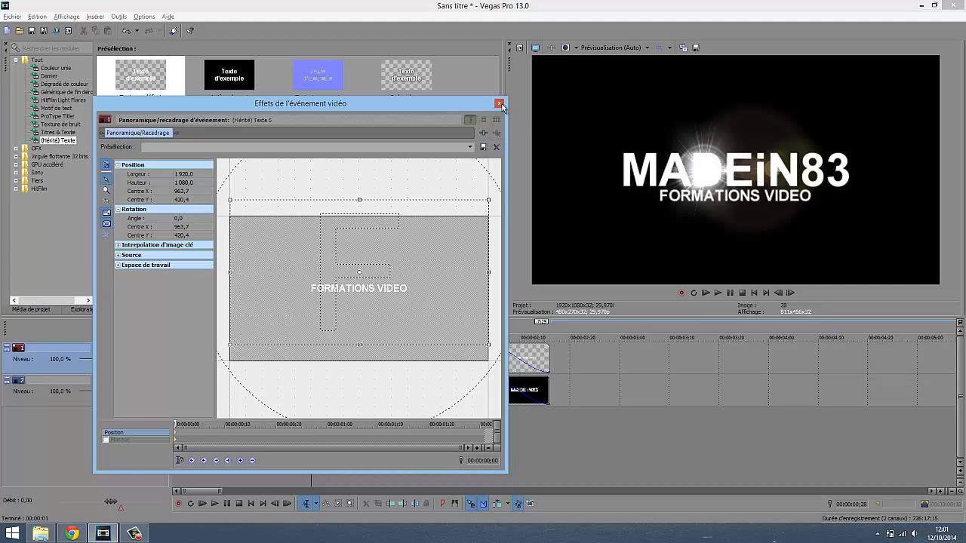
pyautogui.click(499, 103)
pyautogui.click(704, 294)
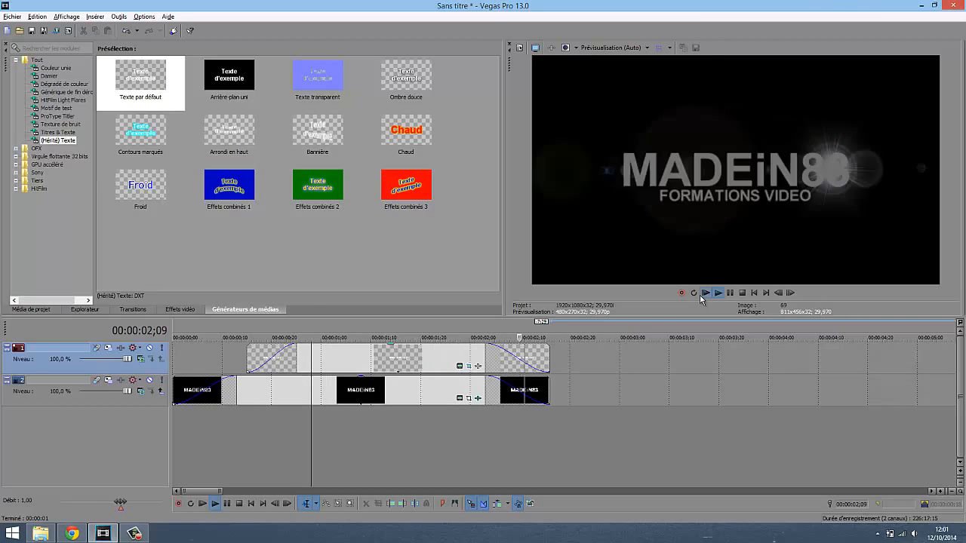
pyautogui.click(706, 294)
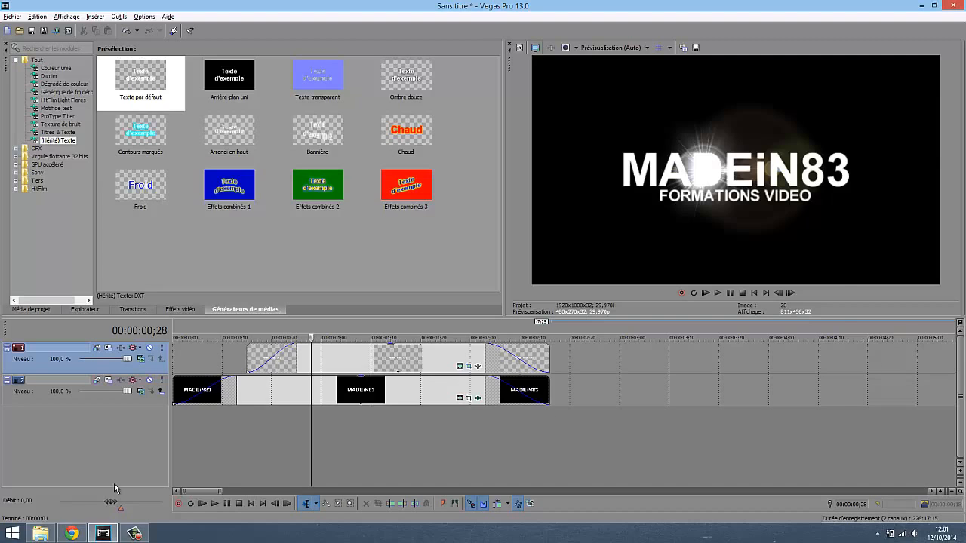
# Switch to File Explorer and add Horror Text sound file.wav to a new audio track below MADEiN83, starting at the timeline start.
pyautogui.click(41, 533)
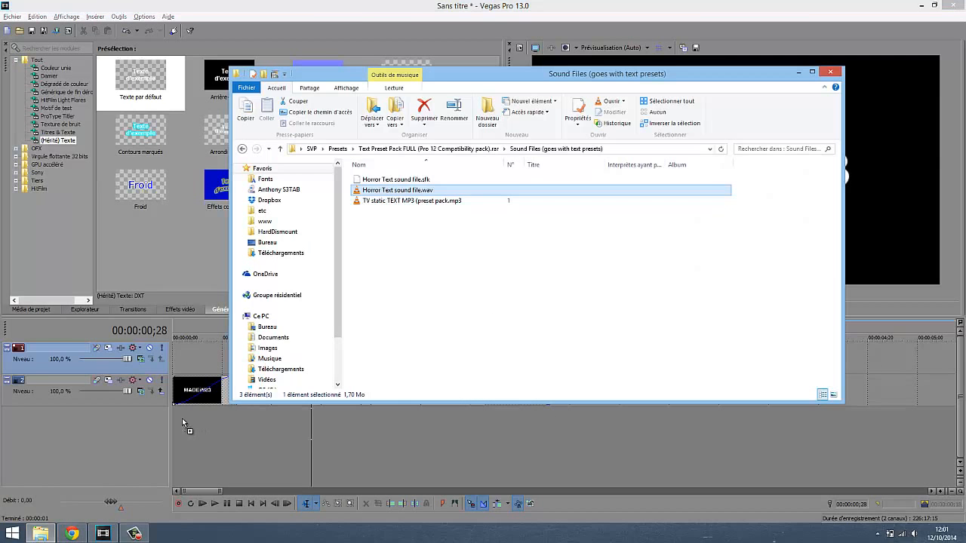
pyautogui.moveTo(182, 418); pyautogui.dragTo(197, 419)
pyautogui.moveTo(177, 421); pyautogui.dragTo(177, 421)
pyautogui.click(140, 457)
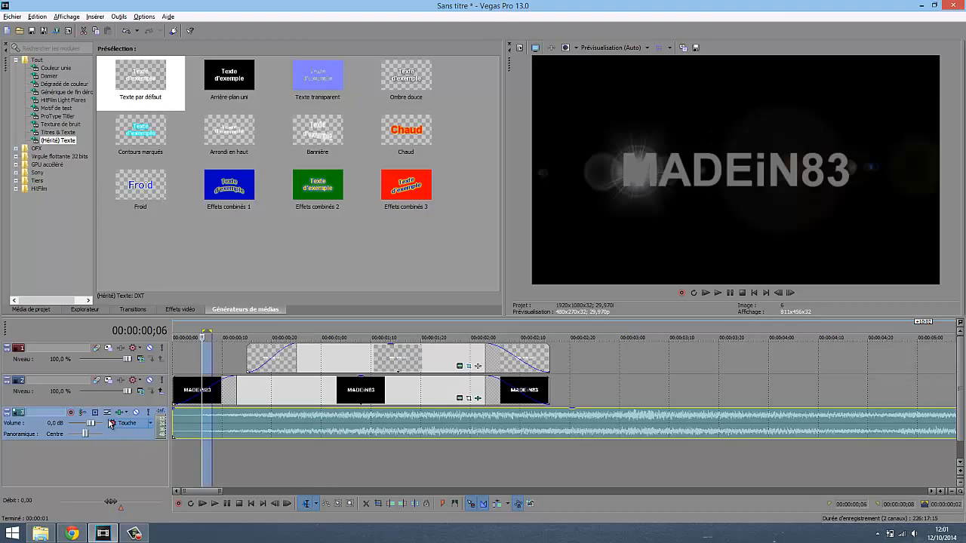
pyautogui.click(172, 450)
pyautogui.rightClick(178, 451)
pyautogui.click(144, 459)
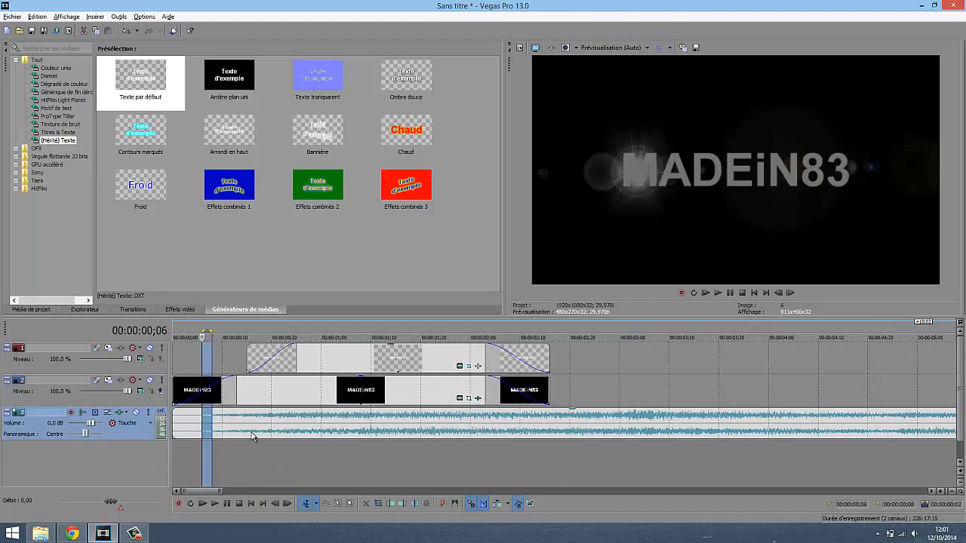
# Trim the horror sound clip to end with the video clips and give it a fade-in and fade-out of about 13 frames each.
pyautogui.click(240, 465)
pyautogui.scroll(-2, 882, 414)
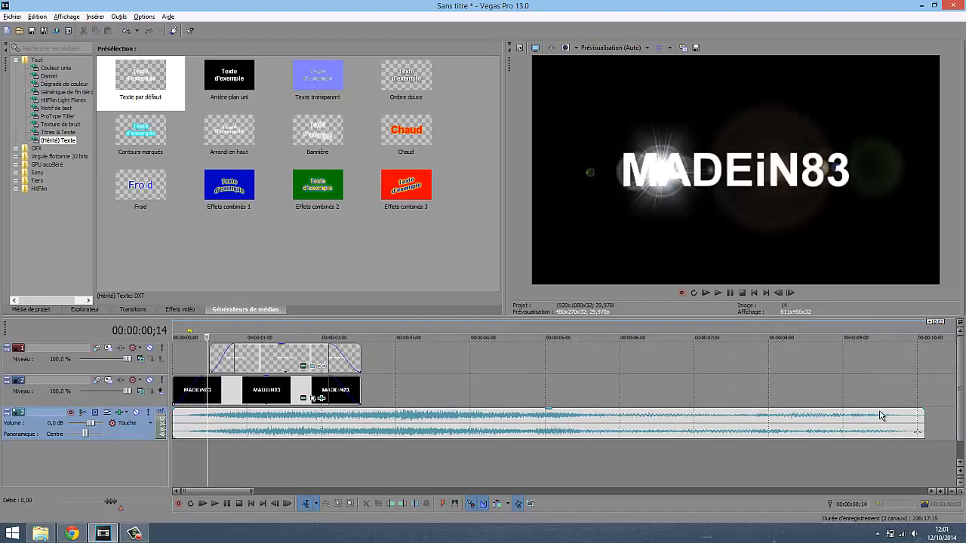
pyautogui.moveTo(922, 420); pyautogui.dragTo(360, 432)
pyautogui.scroll(2, 362, 427)
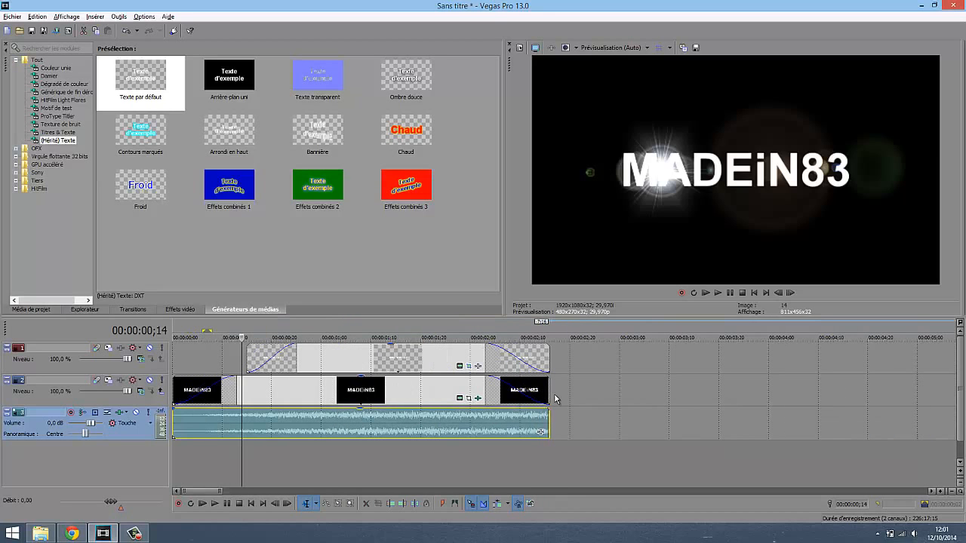
pyautogui.click(485, 418)
pyautogui.moveTo(549, 407); pyautogui.dragTo(485, 408)
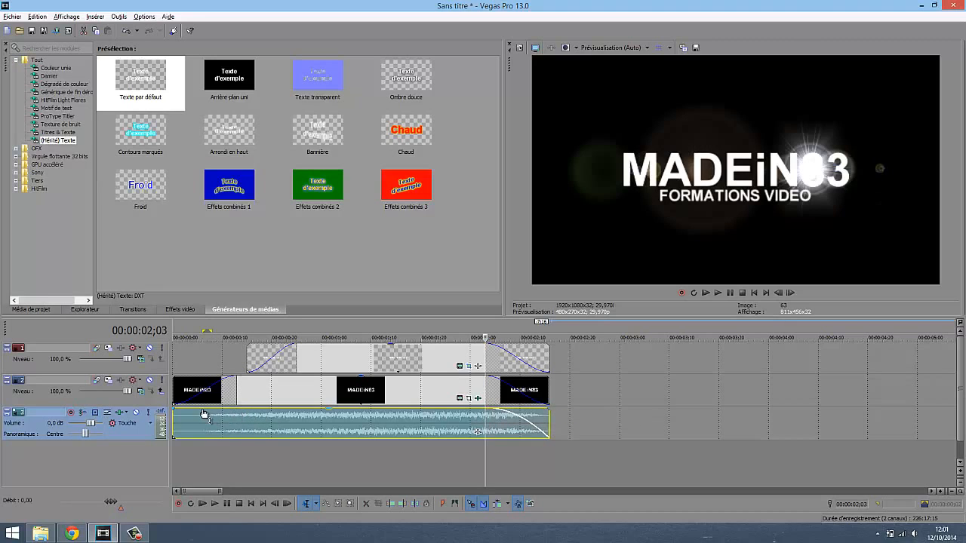
pyautogui.moveTo(173, 408); pyautogui.dragTo(234, 411)
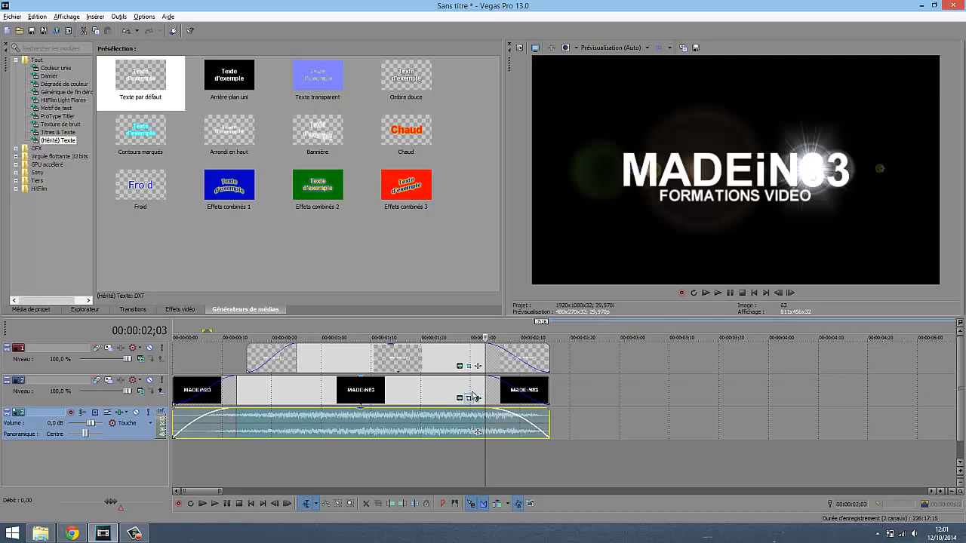
# Play the whole intro twice from the start to check the titles, flare and sound together.
pyautogui.click(706, 294)
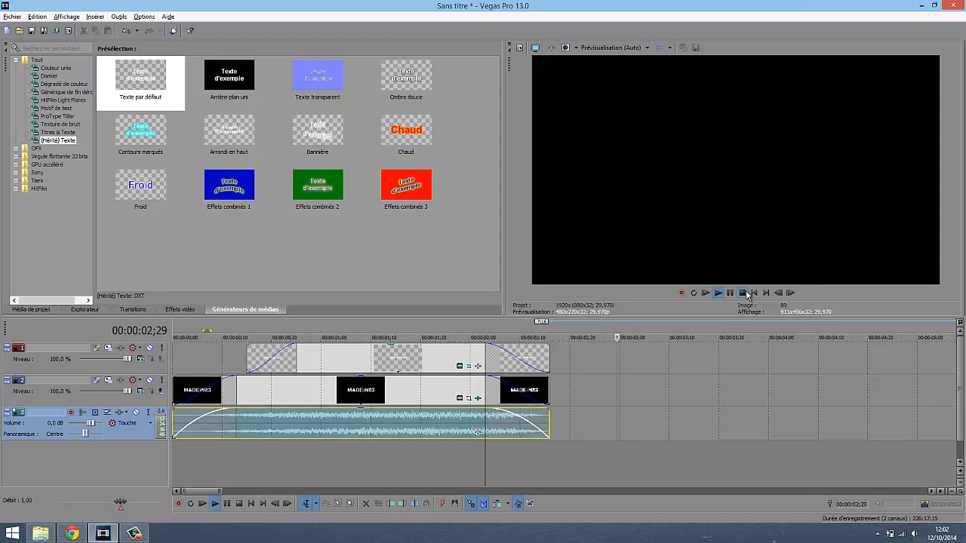
pyautogui.click(742, 293)
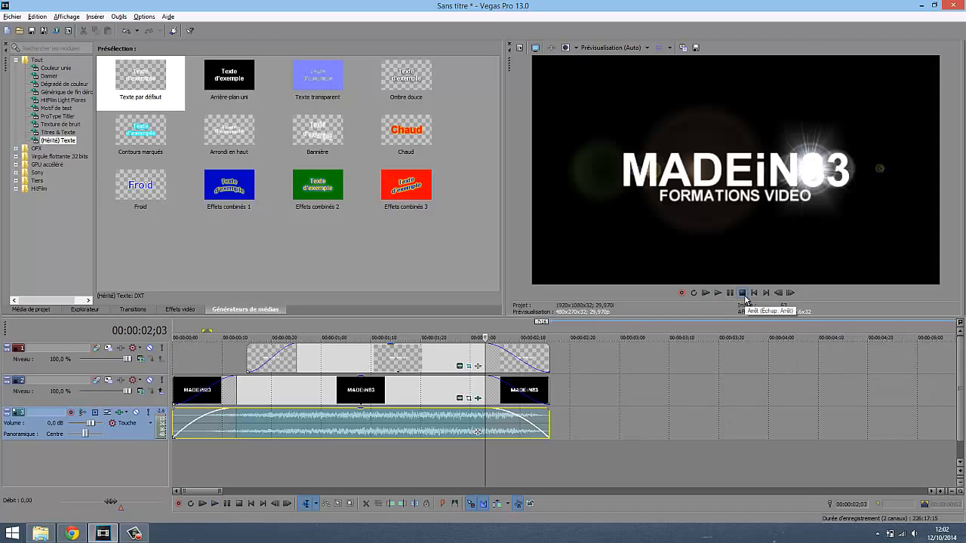
pyautogui.click(706, 293)
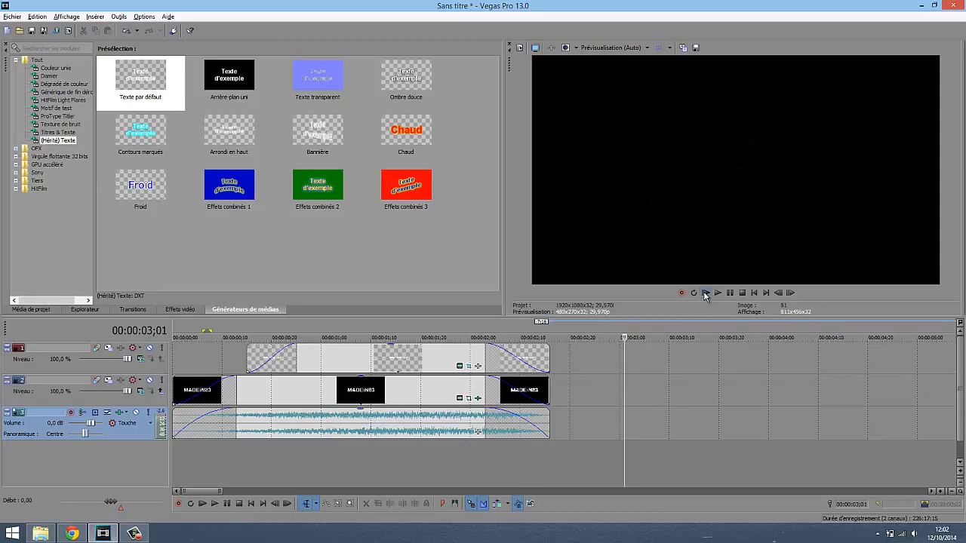
pyautogui.click(743, 294)
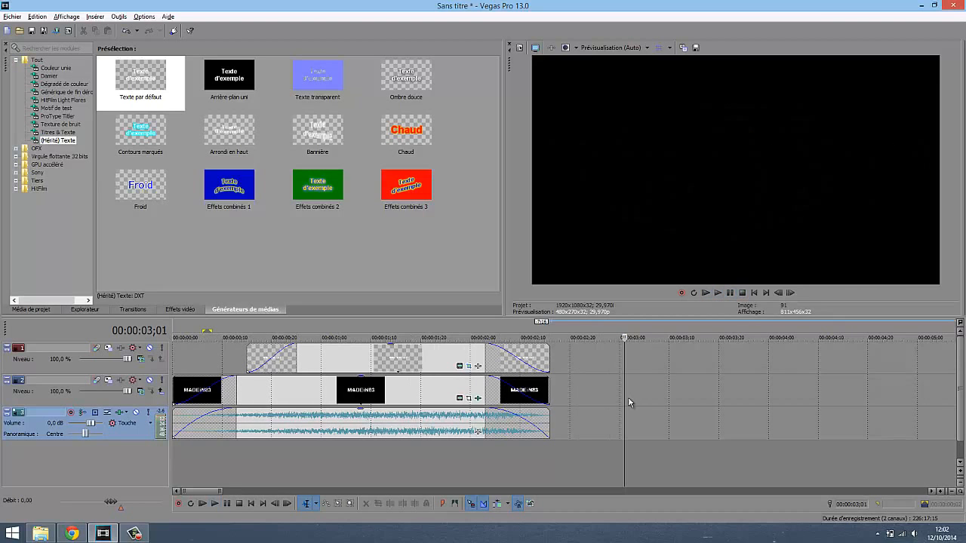